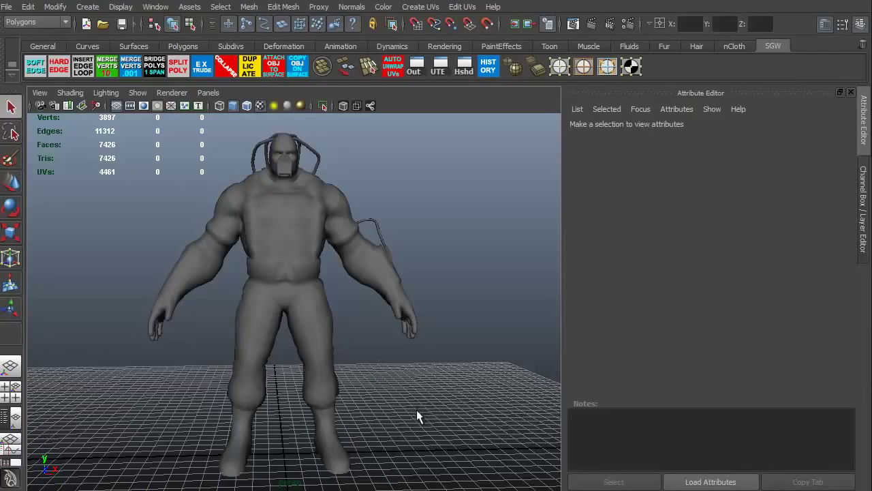
Step: Orbit around the character, then open Hypershade from Window > Rendering Editors
alt+drag(415, 413, 410, 394)
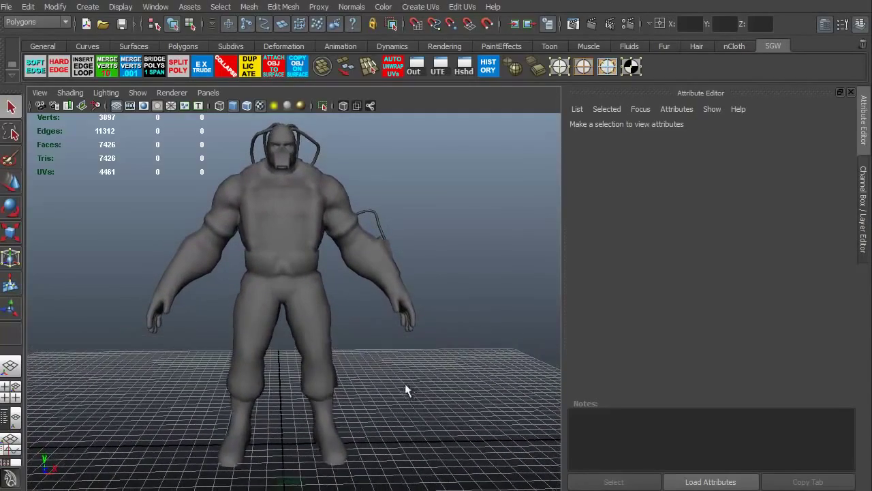
alt+drag(330, 290, 411, 360)
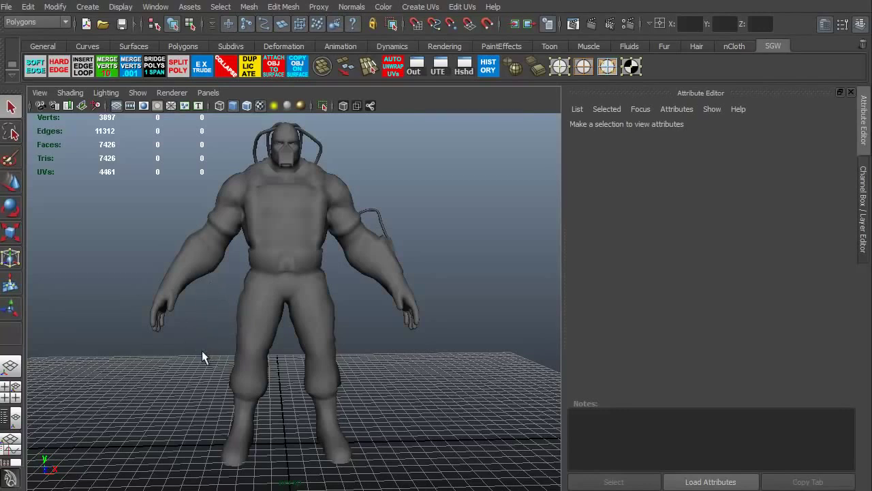
click(155, 7)
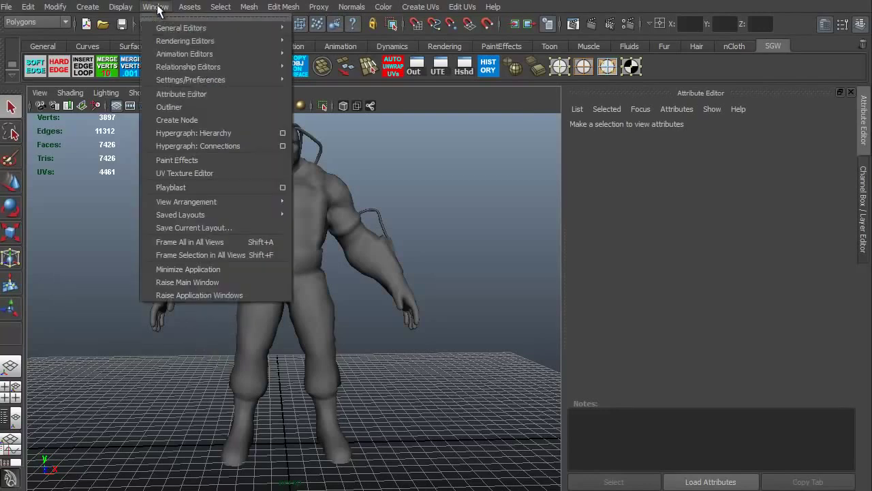
mouse_move(254, 54)
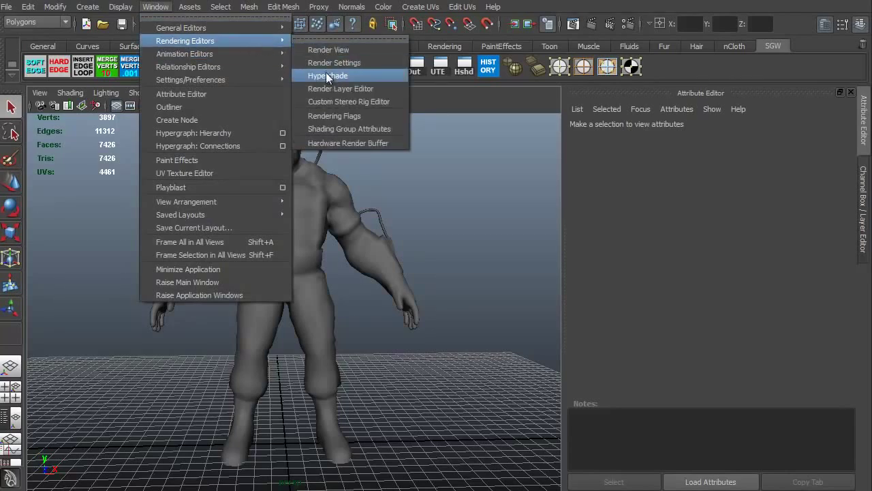
click(326, 72)
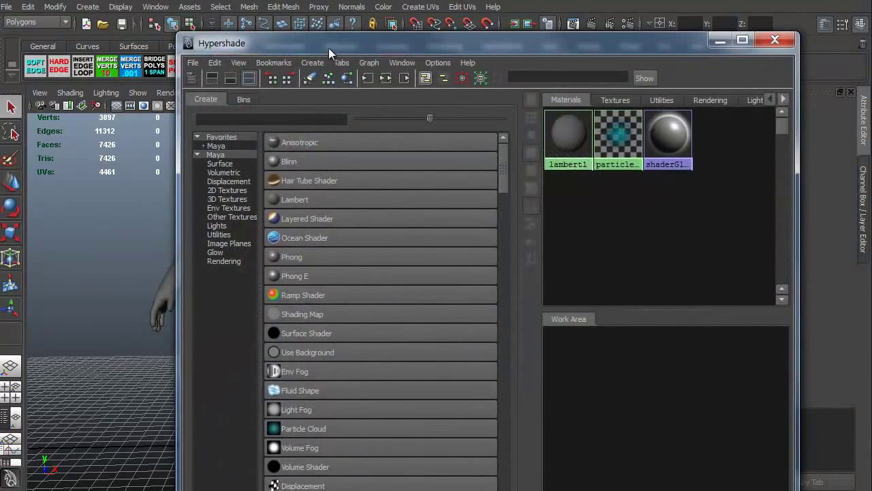
Step: Reopen Hypershade from the Hshd shelf and narrow it so the character stays visible
drag(328, 47, 402, 54)
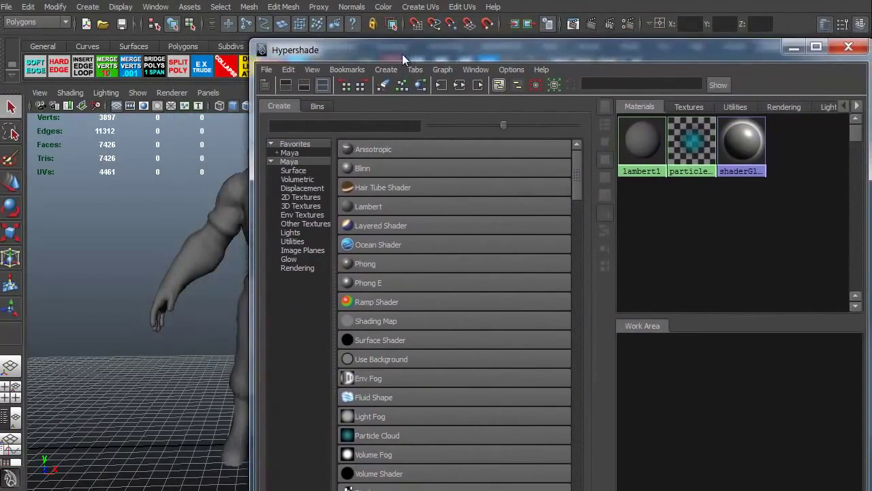
drag(345, 50, 309, 47)
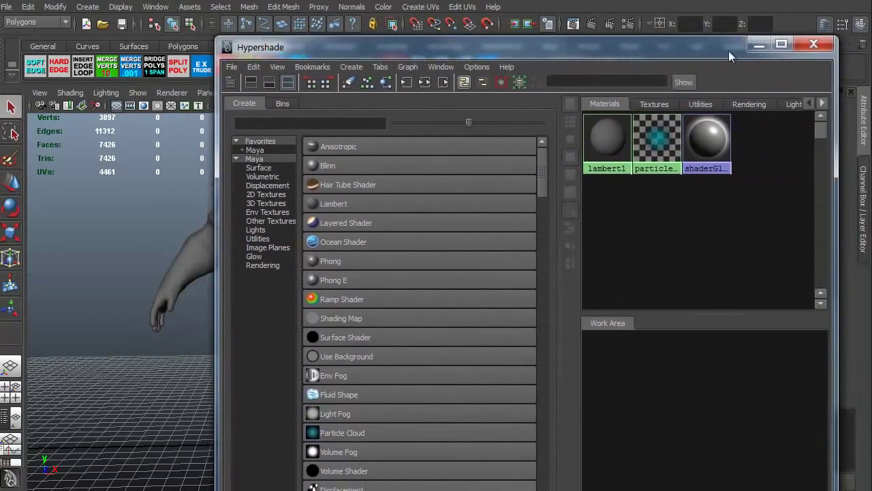
click(812, 45)
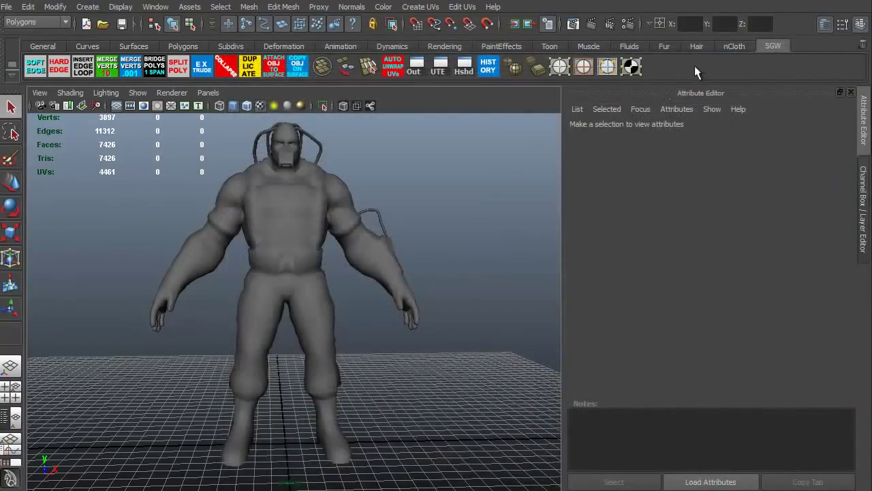
click(466, 72)
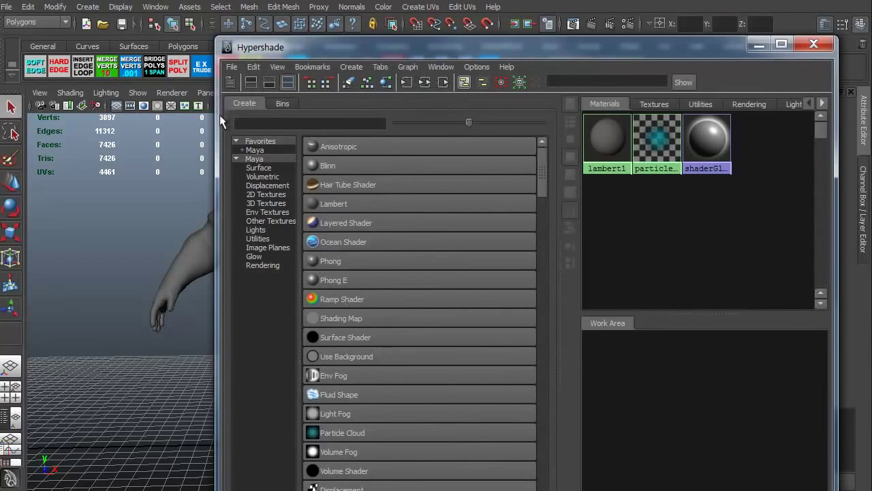
drag(218, 117, 307, 119)
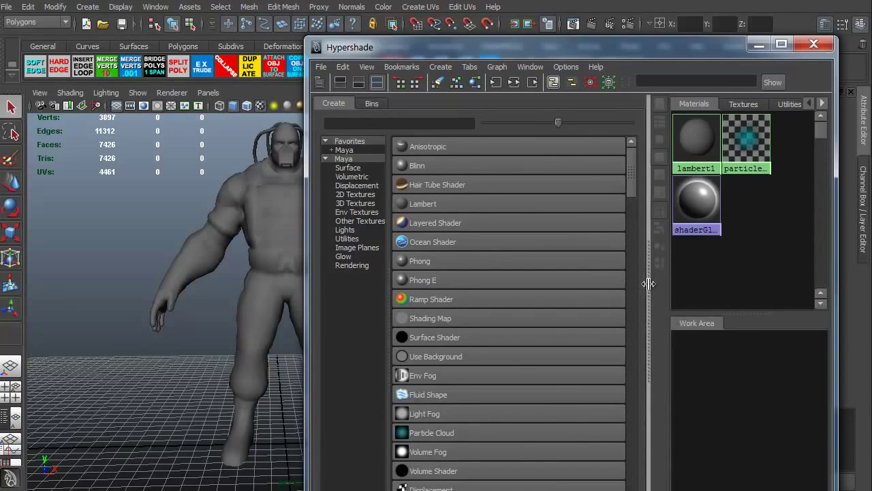
drag(649, 284, 545, 286)
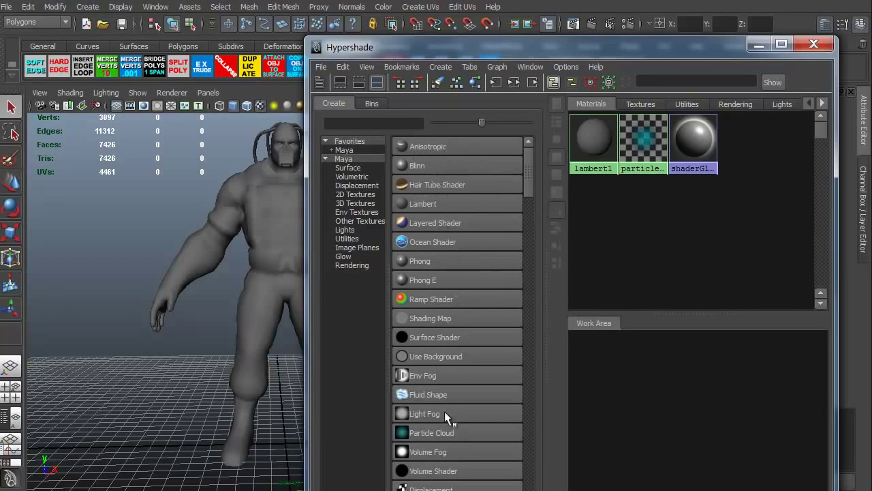
Step: Create the blinn2 Blinn material and turn the view to face the character's front
click(428, 166)
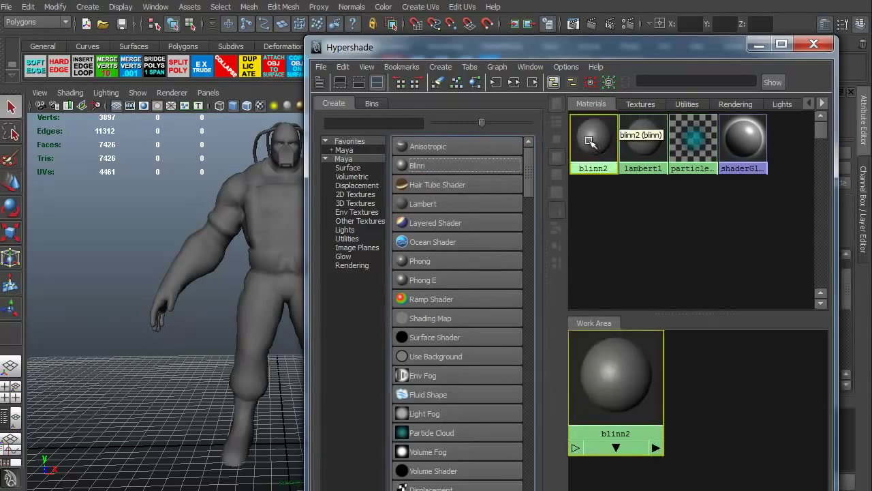
middle_drag(592, 138, 574, 455)
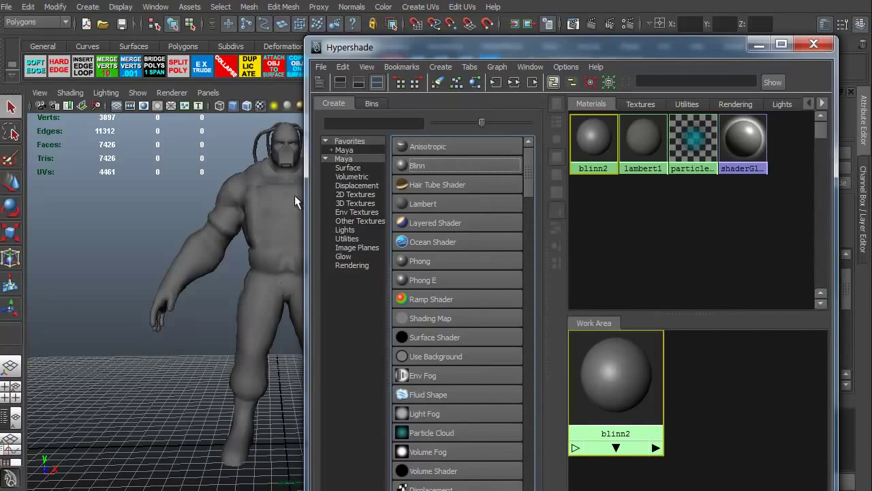
alt+drag(223, 343, 137, 369)
alt+middle_drag(138, 368, 163, 348)
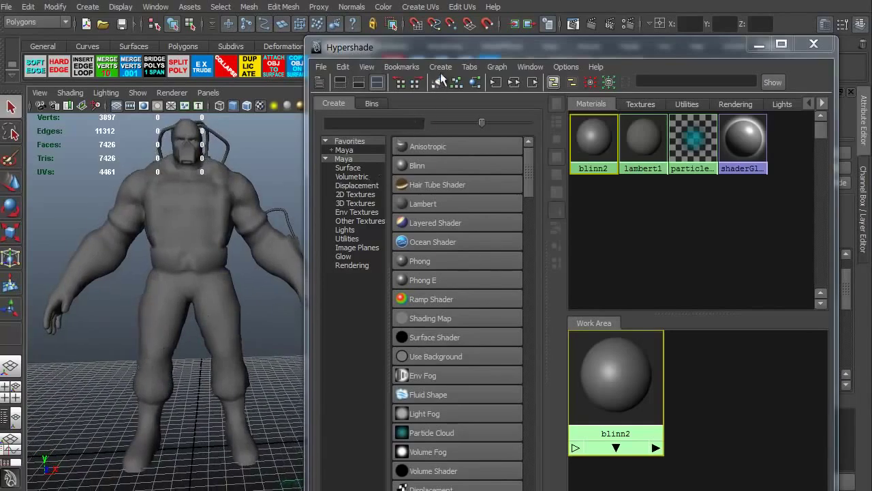
drag(435, 50, 871, 48)
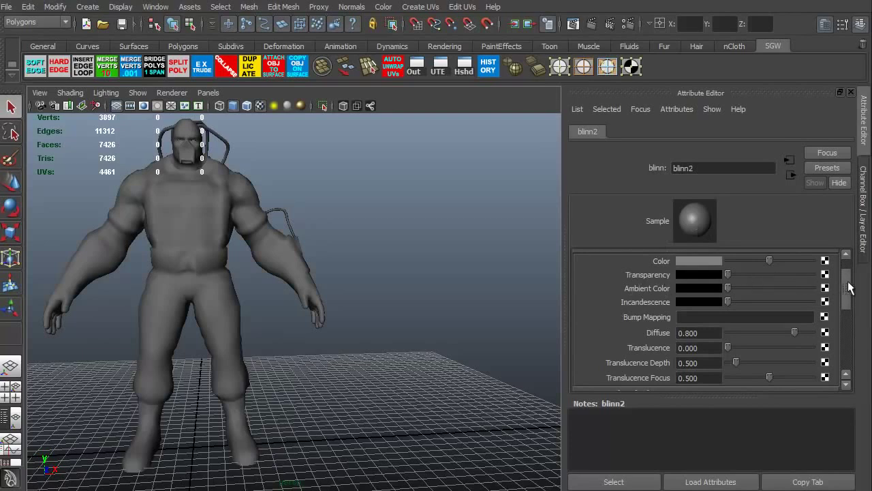
Step: Scroll through blinn2's colour and specular settings, then rename the material to wrestler1
scroll(849, 277, up, 2)
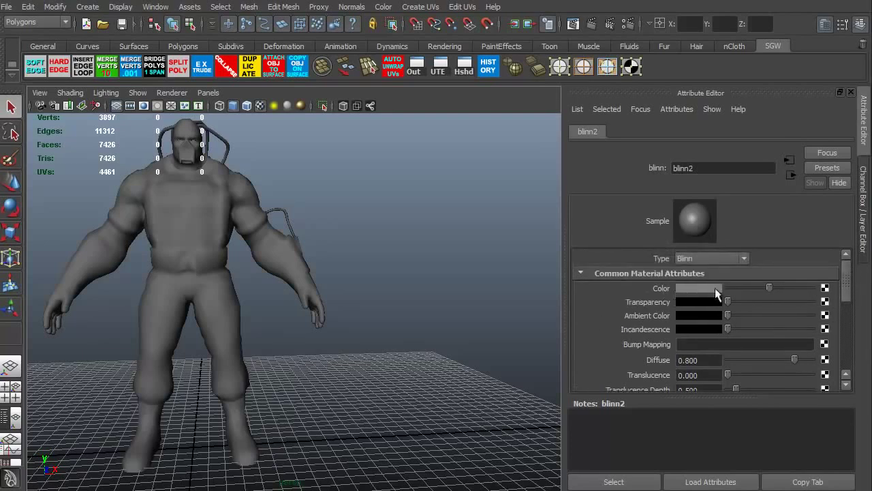
scroll(850, 292, down, 2)
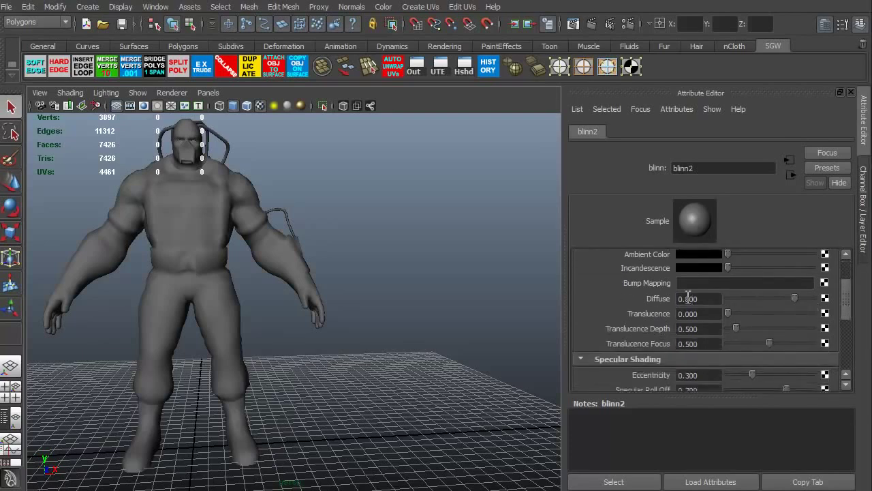
scroll(852, 293, down, 3)
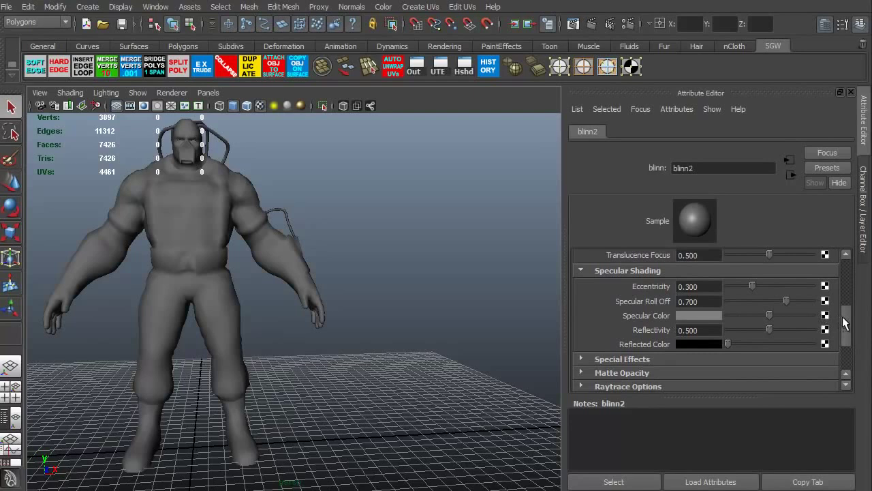
drag(845, 321, 844, 276)
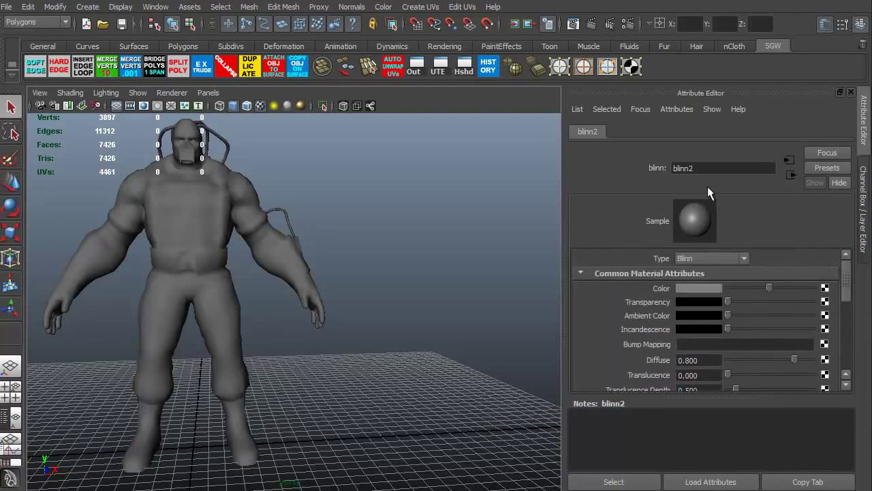
drag(703, 168, 658, 174)
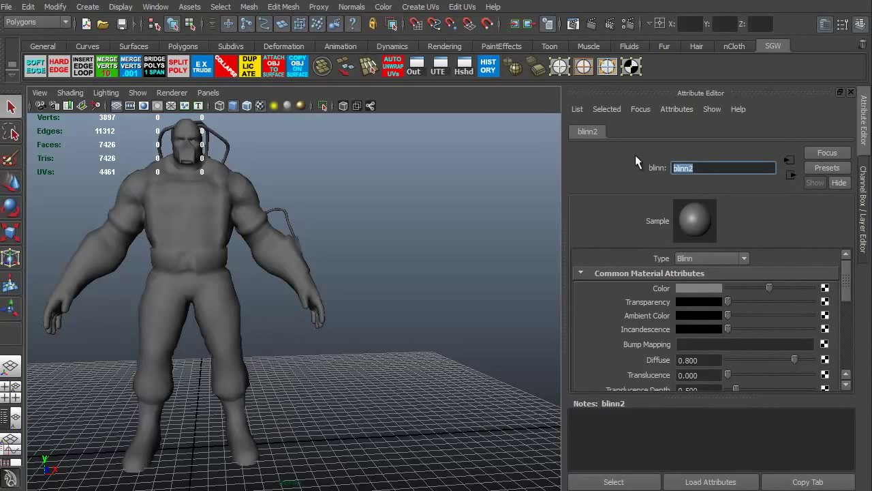
text(bane)
key(BackSpace)
key(BackSpace)
key(BackSpace)
key(BackSpace)
text(wresteler1)
key(Return)
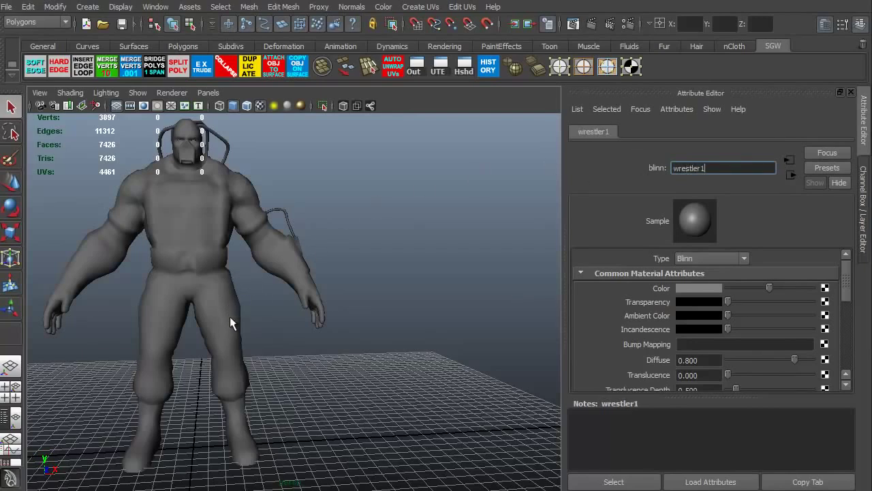
mouse_move(226, 307)
alt+middle_down()
mouse_move(234, 308)
mouse_move(229, 315)
alt+middle_up()
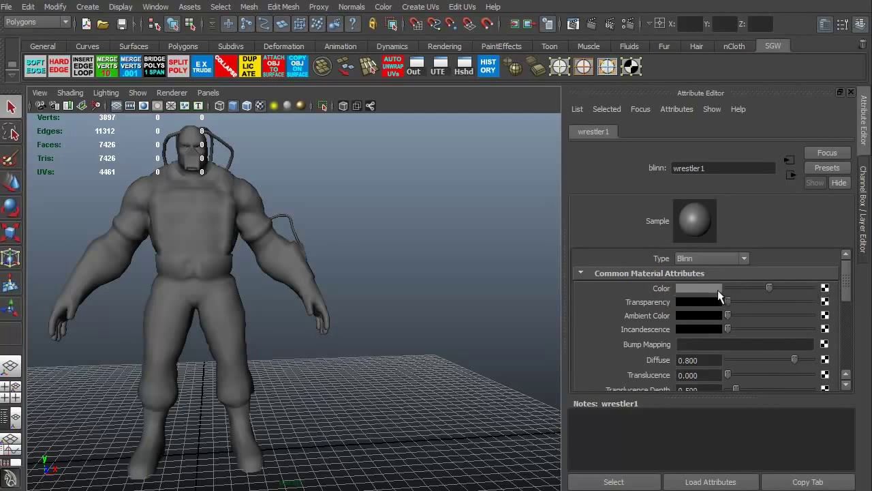
Step: Map a File texture (file3) to wrestler1's Color, loading Bane_head_d.tga
click(825, 288)
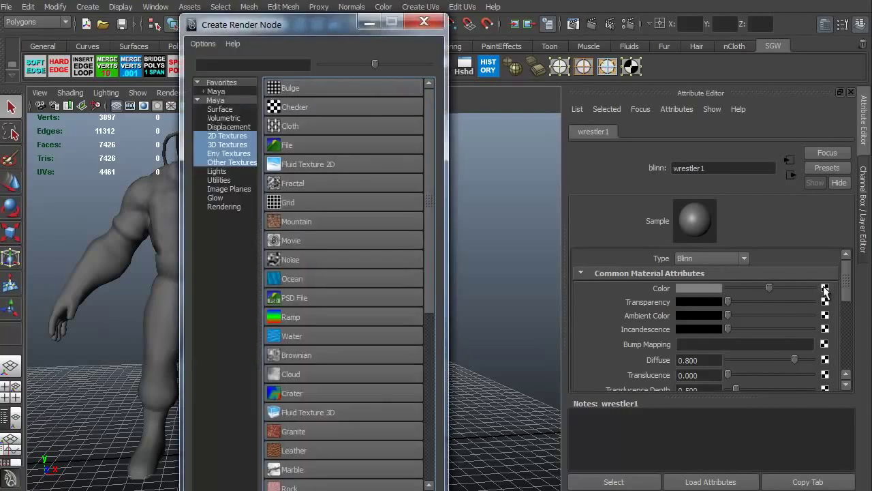
drag(303, 22, 339, 28)
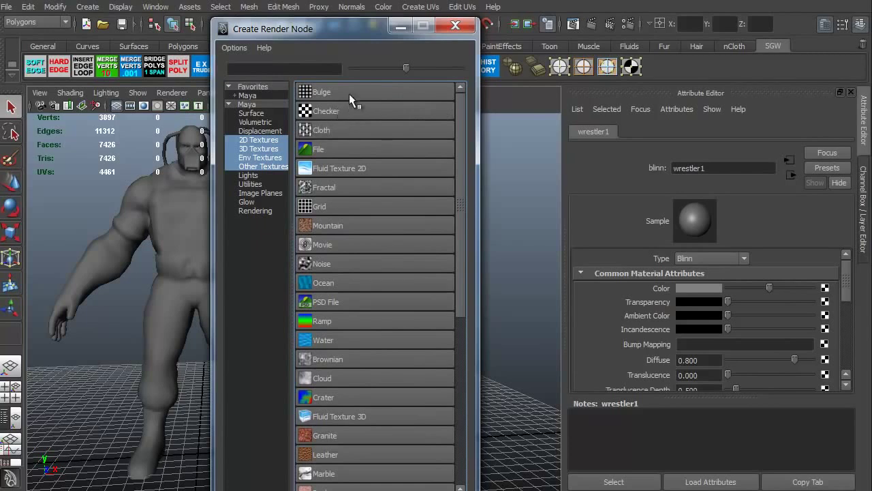
click(321, 148)
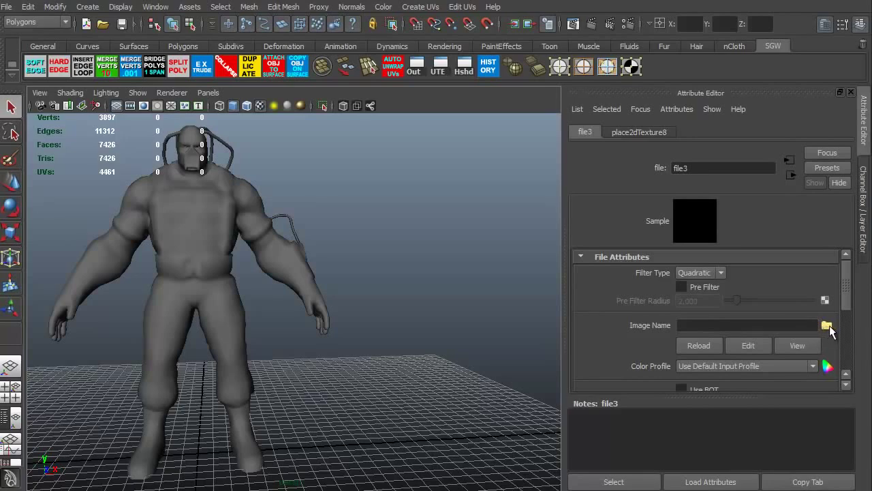
click(826, 325)
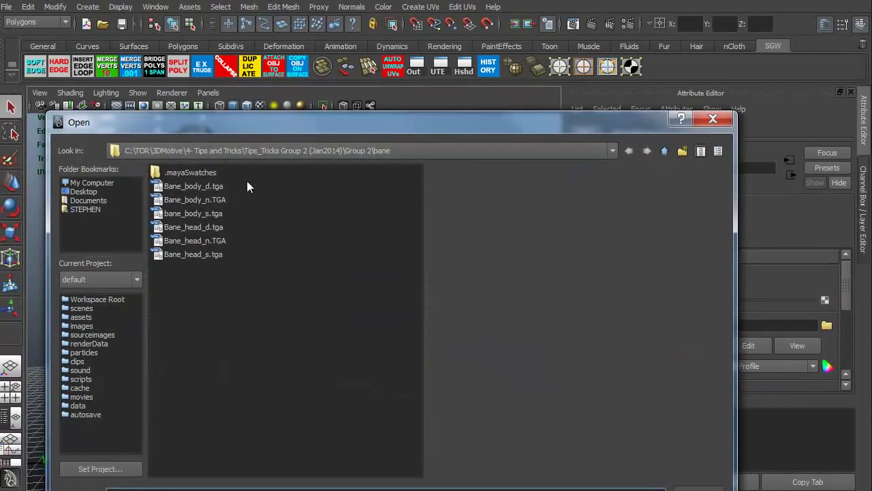
click(204, 229)
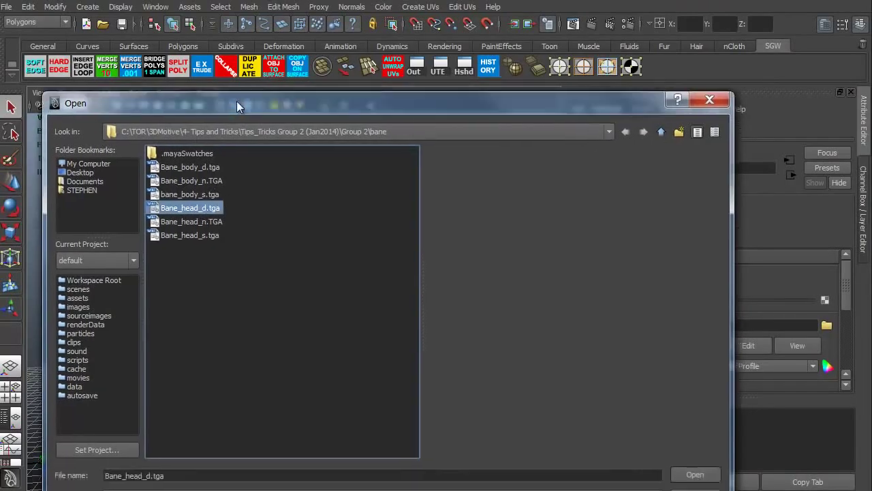
drag(236, 101, 226, 54)
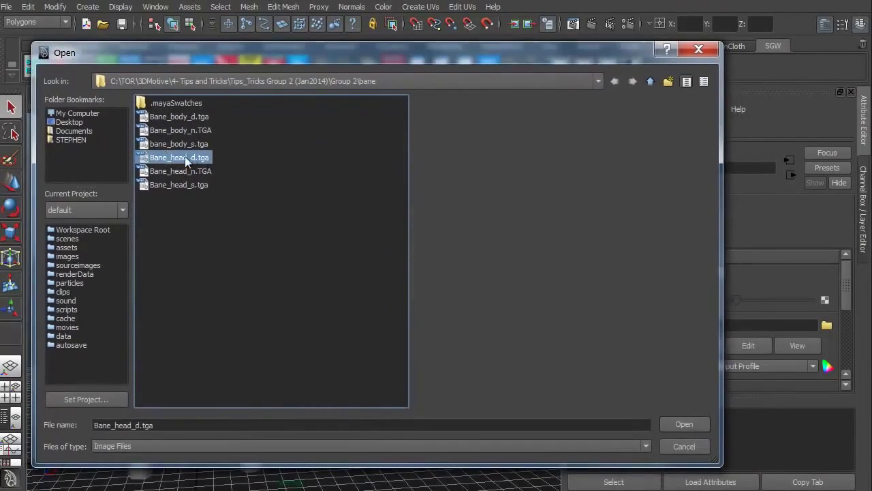
click(679, 424)
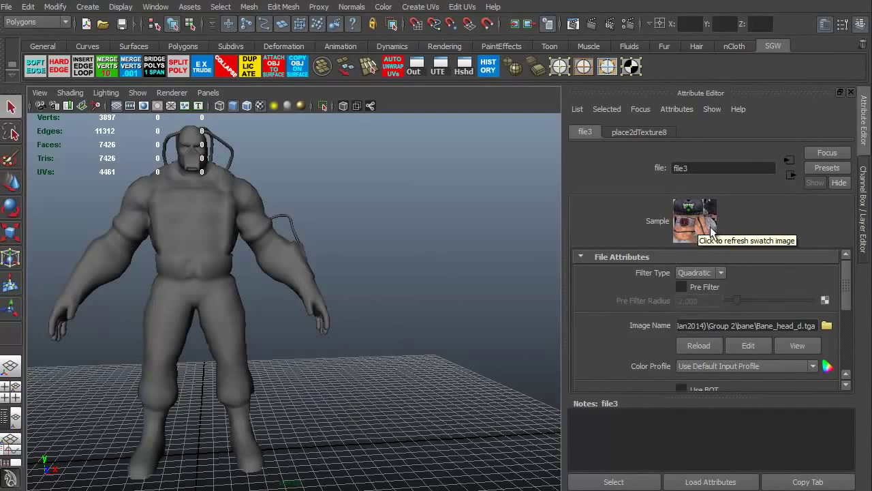
Step: Select the head, arms and boots mesh and assign wrestler1 to it via Hypershade
click(212, 253)
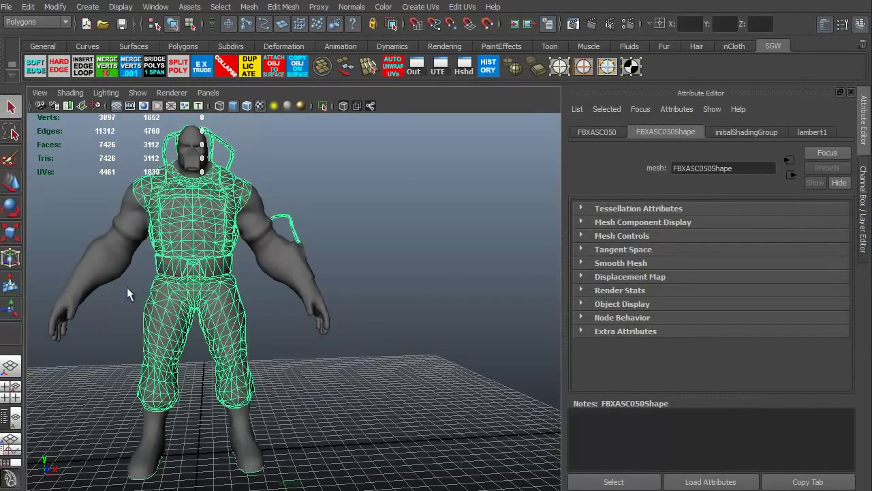
alt+middle_drag(127, 328, 140, 331)
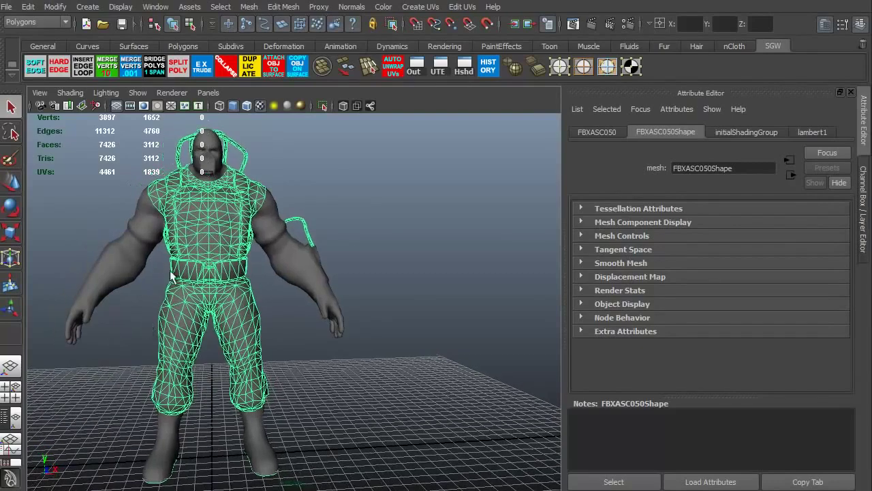
click(219, 151)
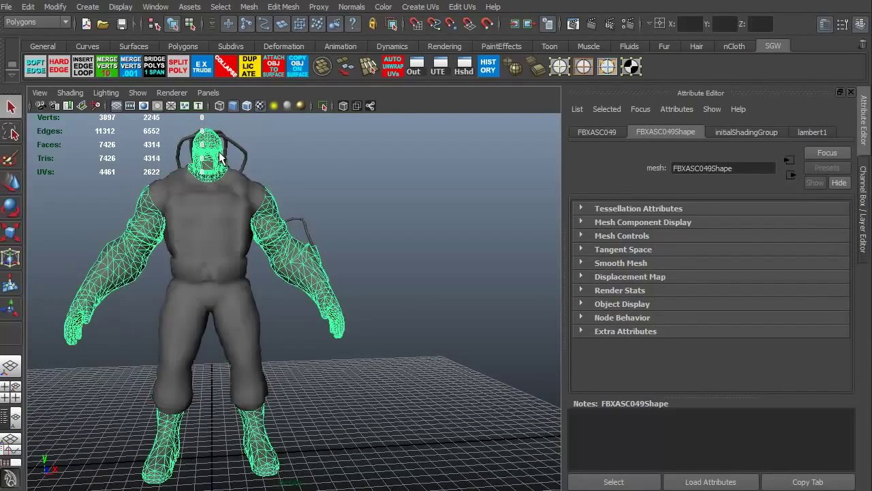
shift+click(221, 172)
shift+click(220, 171)
click(464, 66)
drag(783, 107, 415, 61)
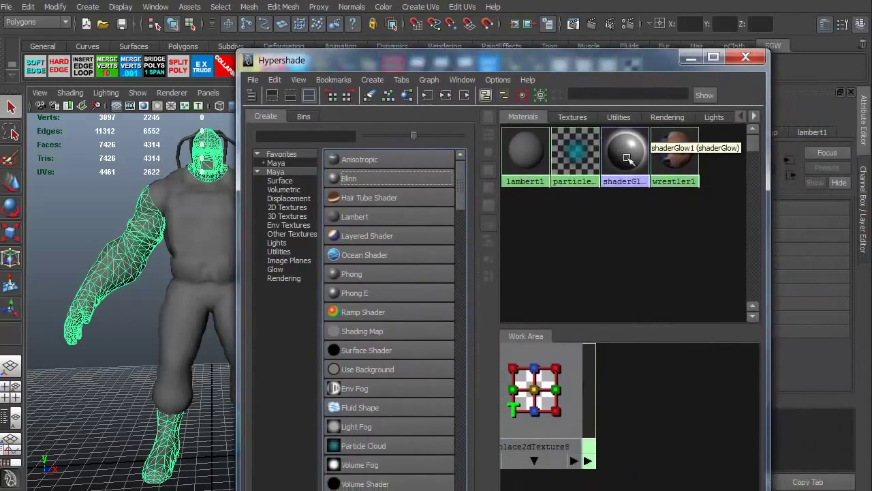
right_click(671, 156)
right_drag(671, 155, 667, 119)
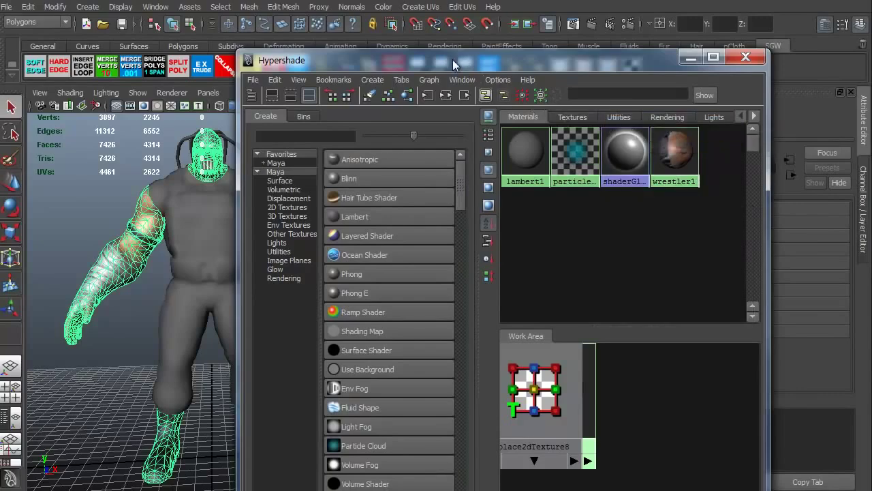
drag(452, 60, 871, 77)
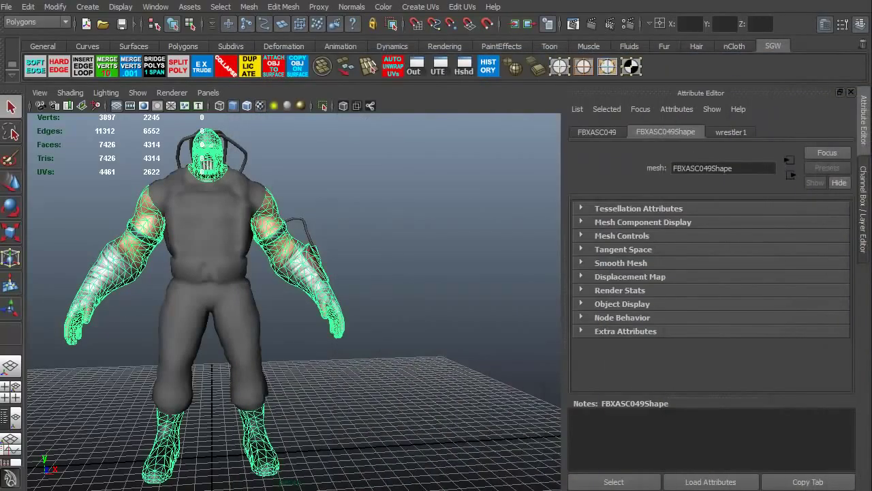
Step: Deselect and orbit around the character to inspect the textured mask, skin and wraps
click(491, 216)
alt+drag(300, 235, 361, 259)
alt+right_drag(362, 260, 375, 285)
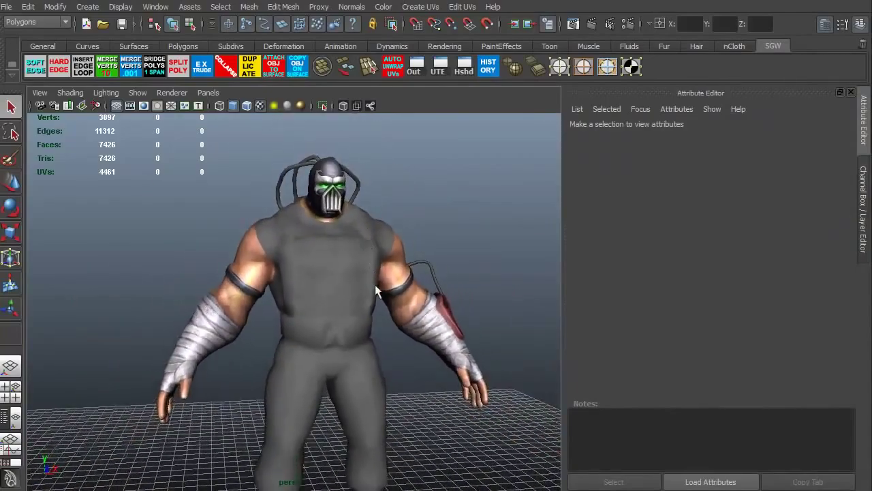
alt+drag(319, 217, 269, 329)
alt+middle_drag(270, 328, 285, 310)
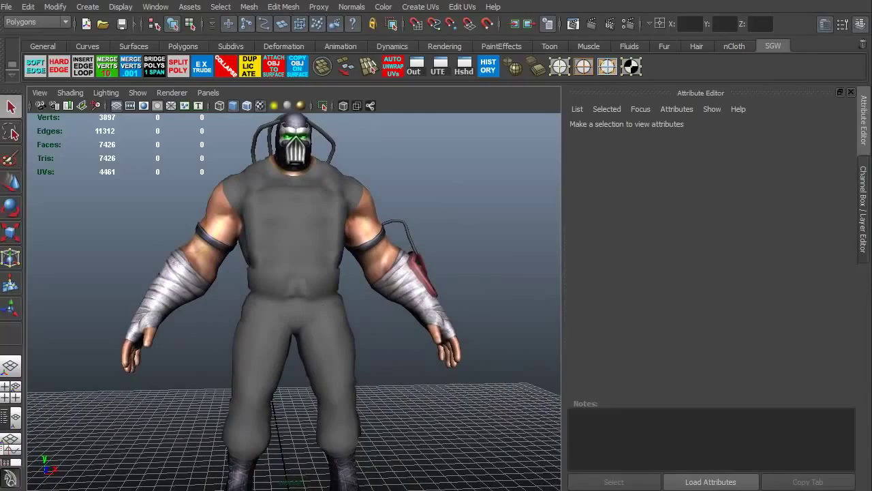
Step: Create a new Blinn material (blinn3) in Hypershade and rename it wrestler2
right_drag(285, 311, 293, 341)
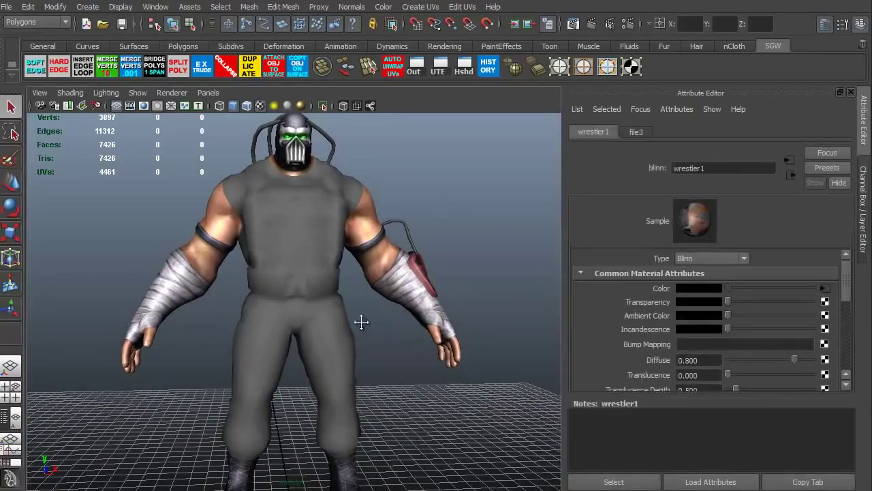
alt+middle_drag(362, 321, 351, 304)
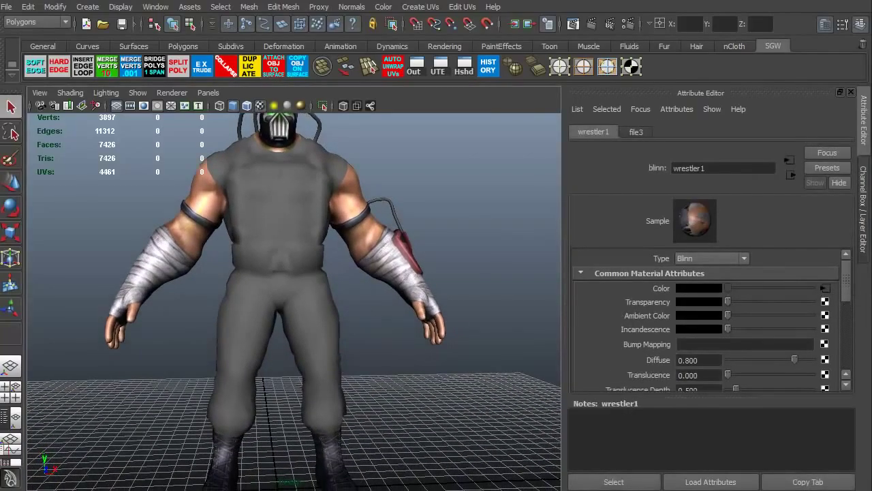
drag(838, 112, 362, 55)
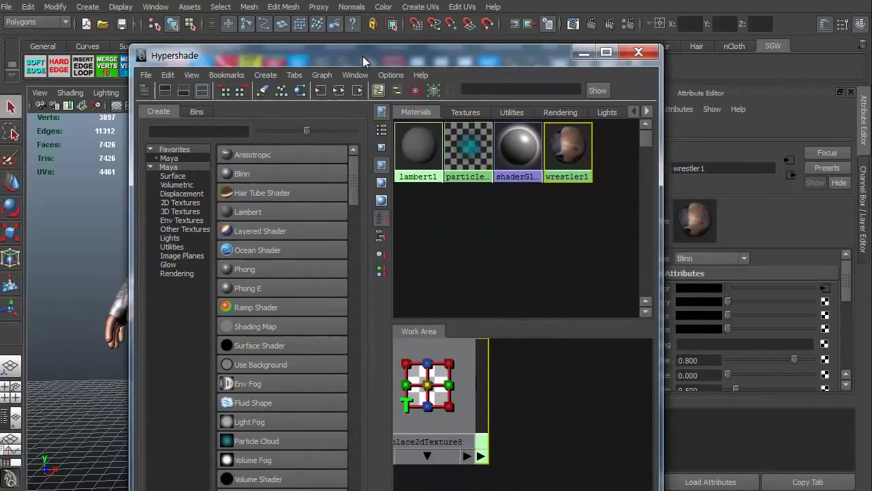
click(288, 176)
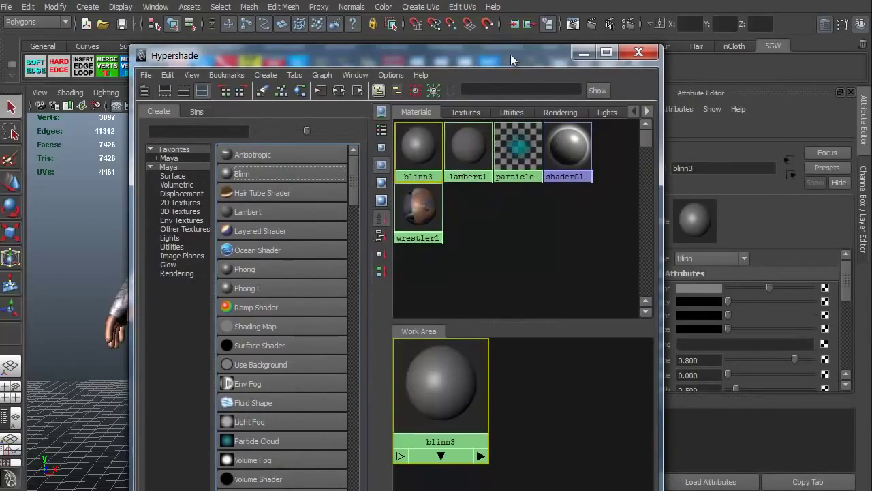
click(638, 51)
drag(709, 168, 639, 170)
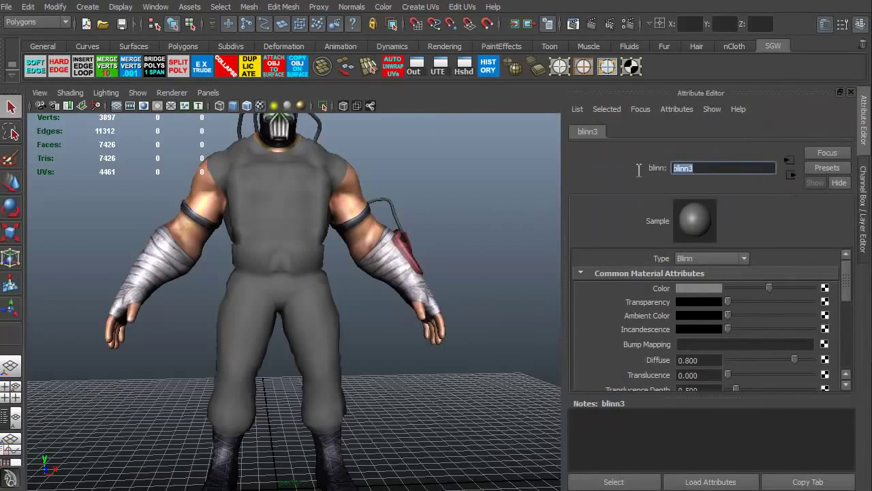
text(wrestler2)
key(Return)
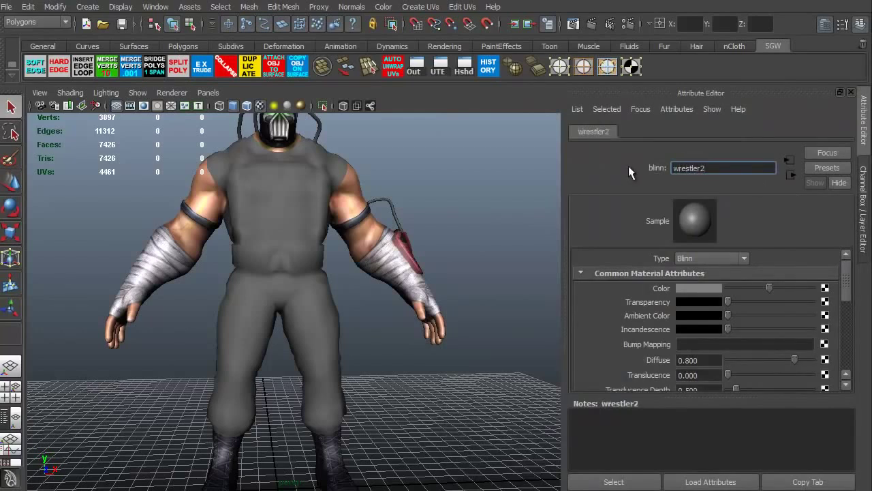
Step: Map a File texture to wrestler2's Color, loading Bane_body_d.tga
click(825, 288)
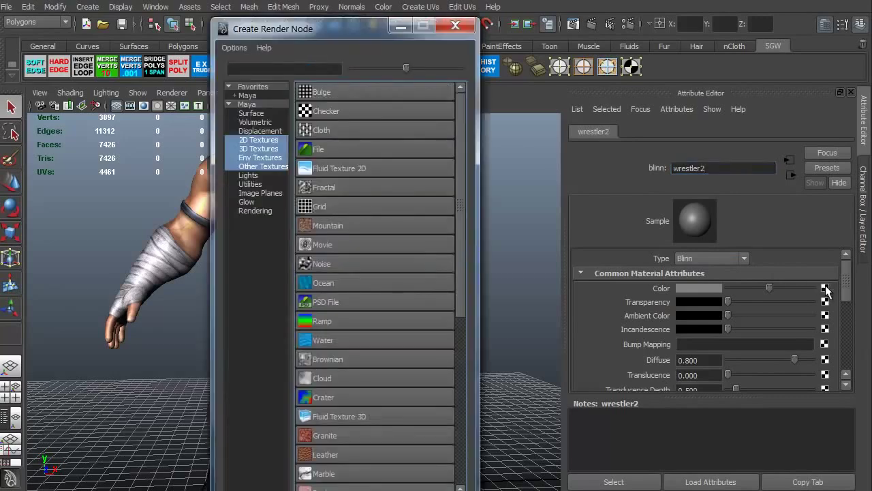
click(341, 148)
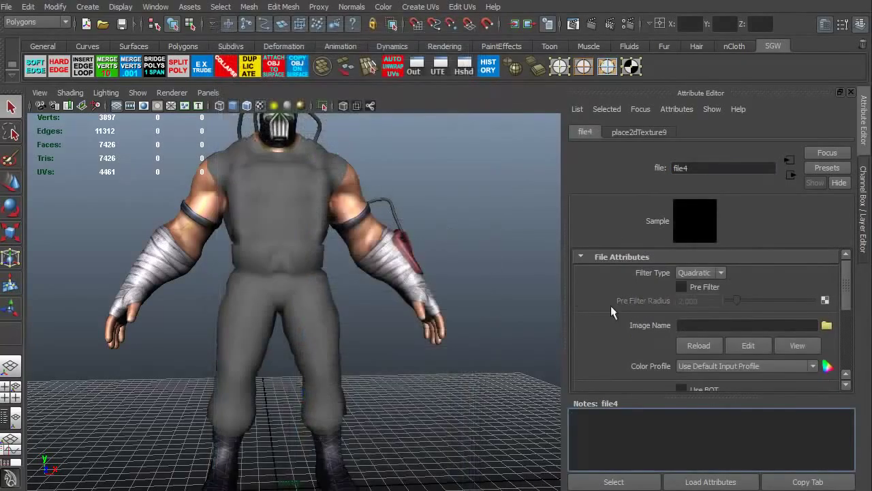
click(827, 327)
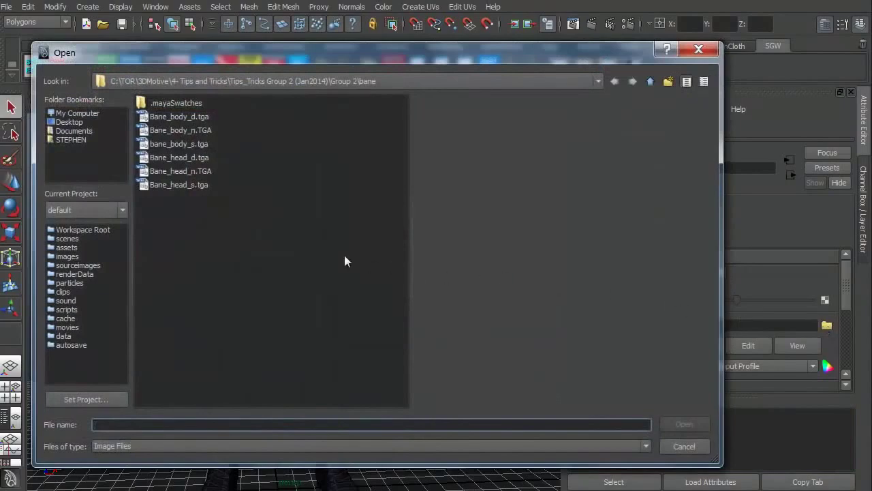
click(185, 116)
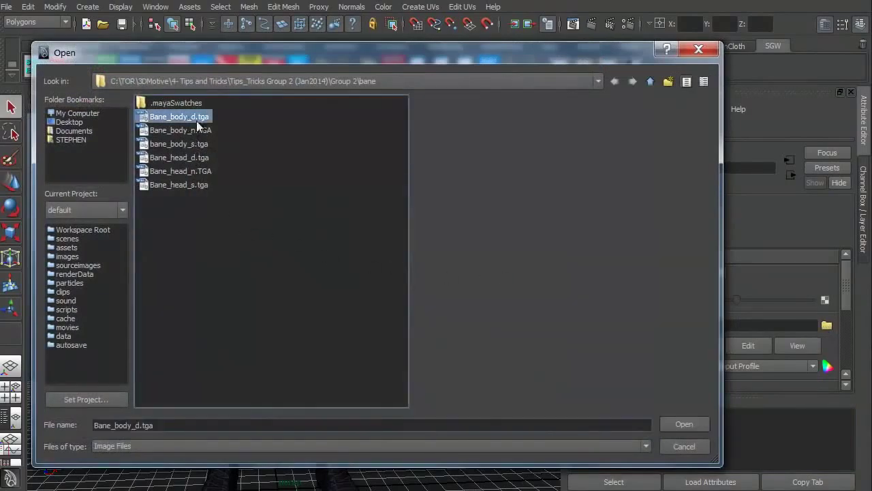
click(684, 424)
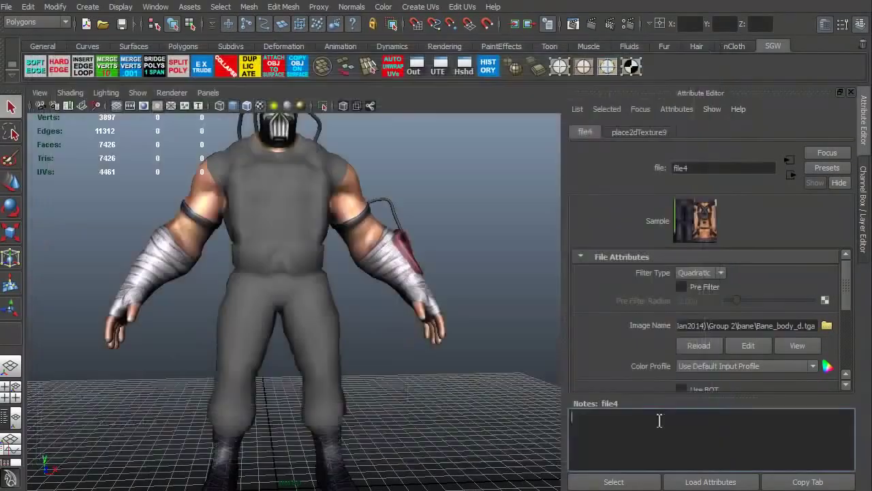
Step: Assign wrestler2 to the selected torso and legs mesh
click(319, 348)
alt+drag(300, 314, 293, 314)
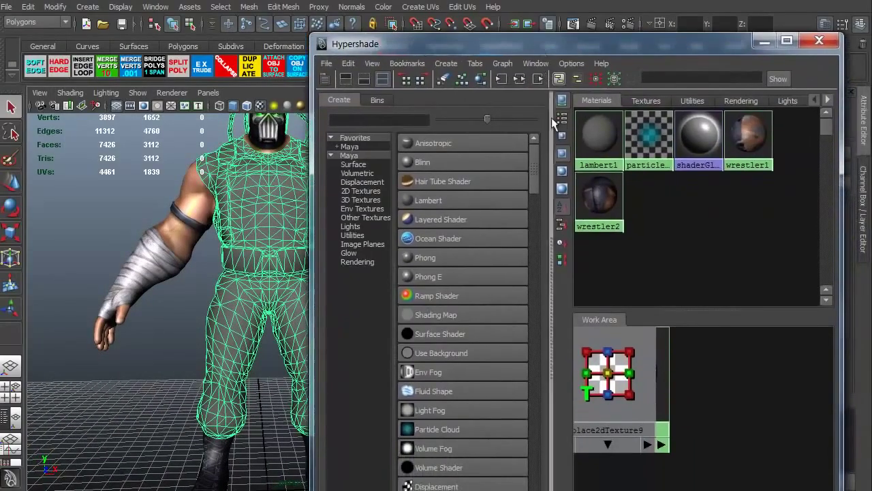
right_drag(599, 200, 597, 170)
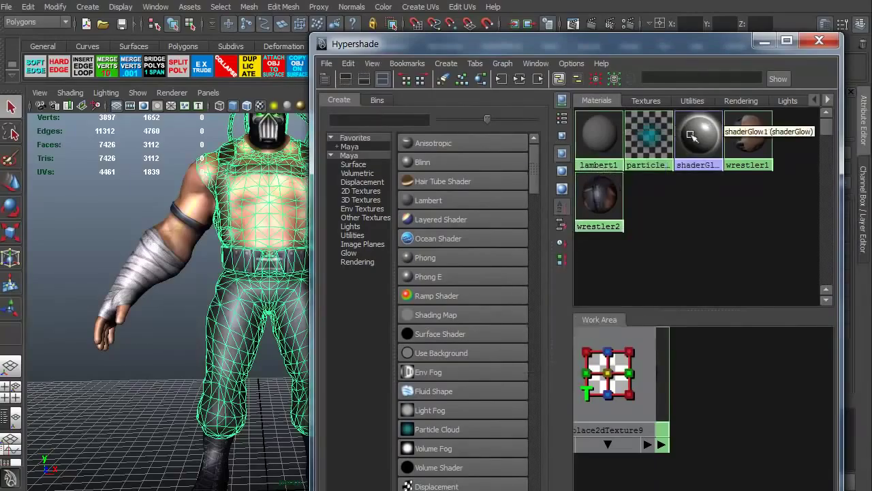
click(819, 40)
Step: Deselect, orbit around the fully textured character, and bring the materials window back up
click(136, 204)
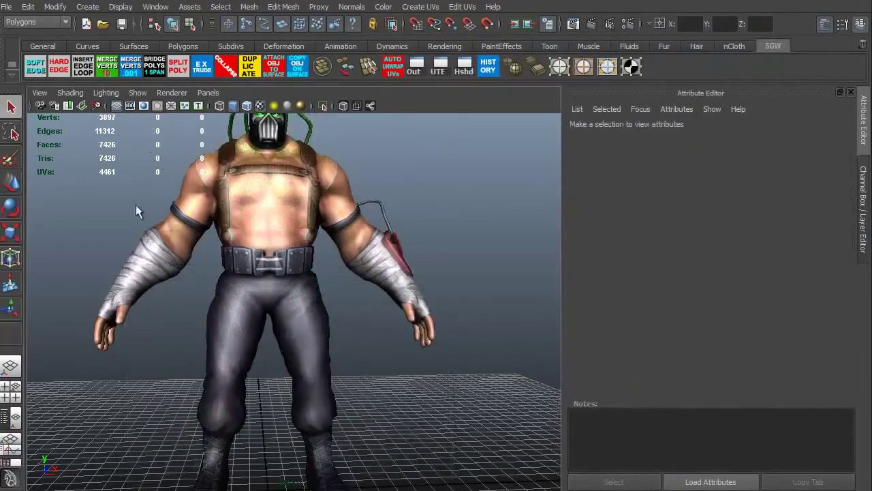
alt+drag(136, 204, 194, 350)
alt+middle_drag(194, 350, 267, 358)
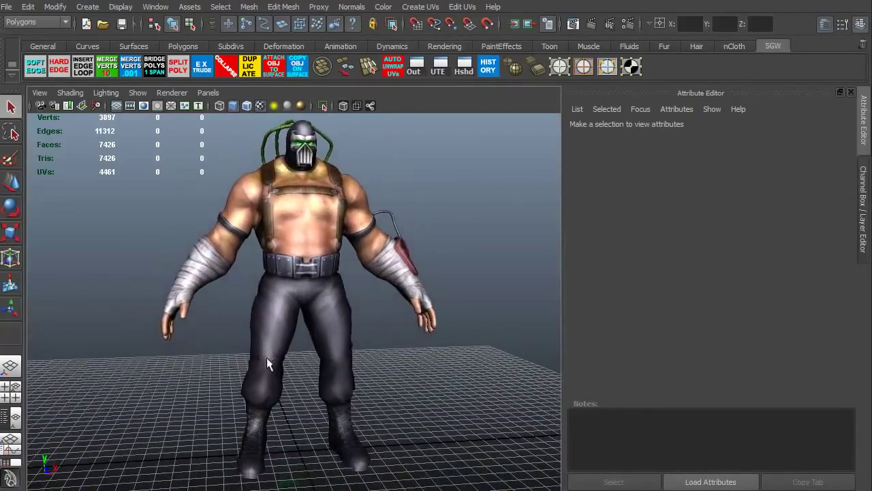
alt+right_drag(315, 296, 259, 383)
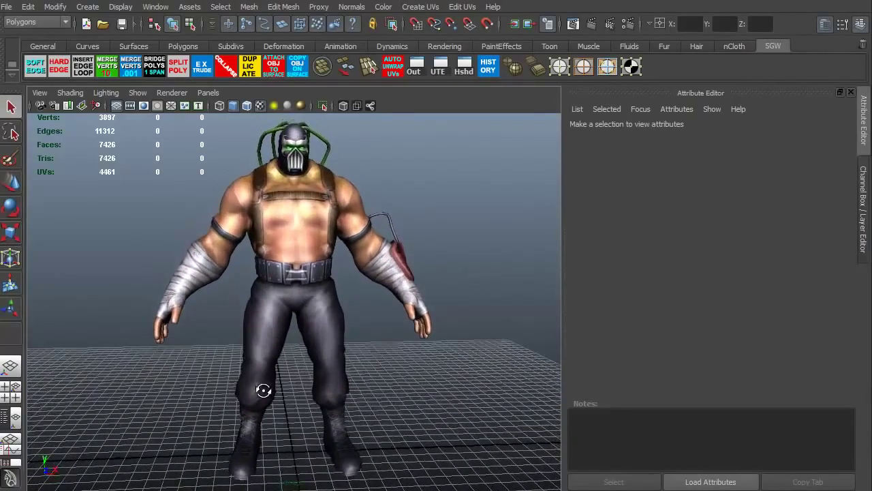
alt+middle_drag(259, 384, 287, 374)
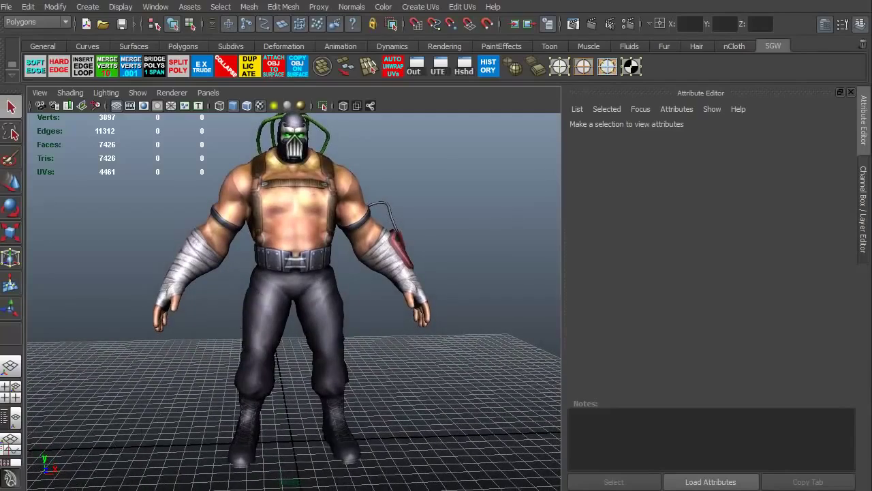
key(alt+Tab)
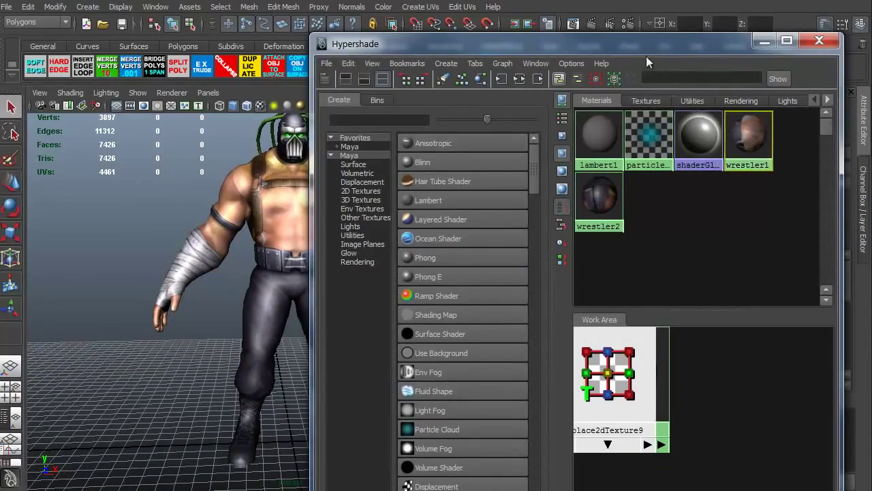
Step: Add a File texture to wrestler1's Bump Mapping, used as Tangent Space Normals
drag(593, 44, 860, 68)
key(alt+Tab)
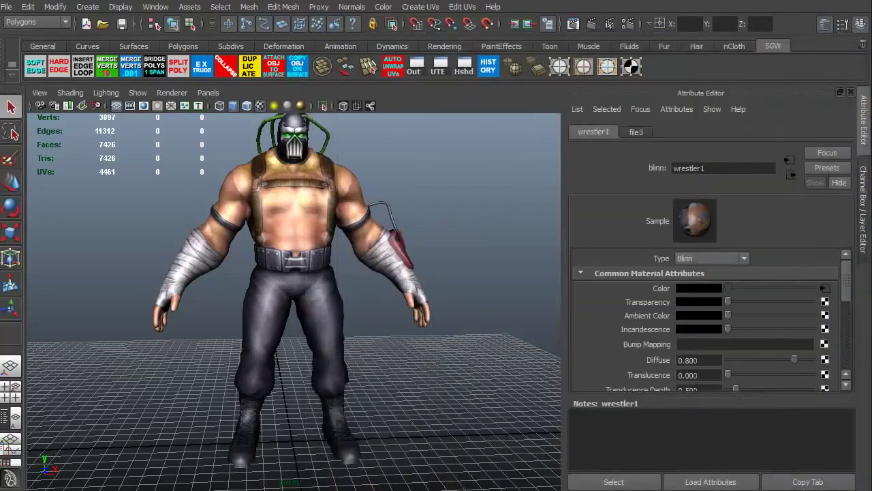
scroll(666, 322, down, 2)
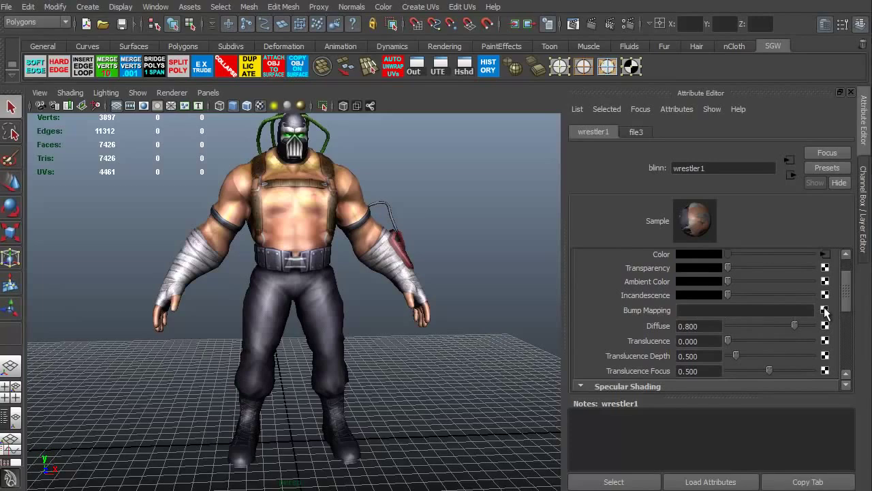
click(825, 311)
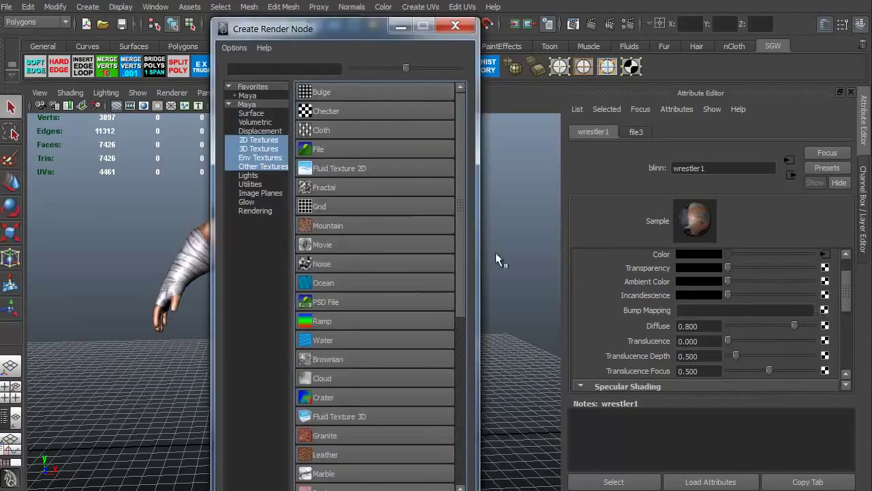
click(368, 146)
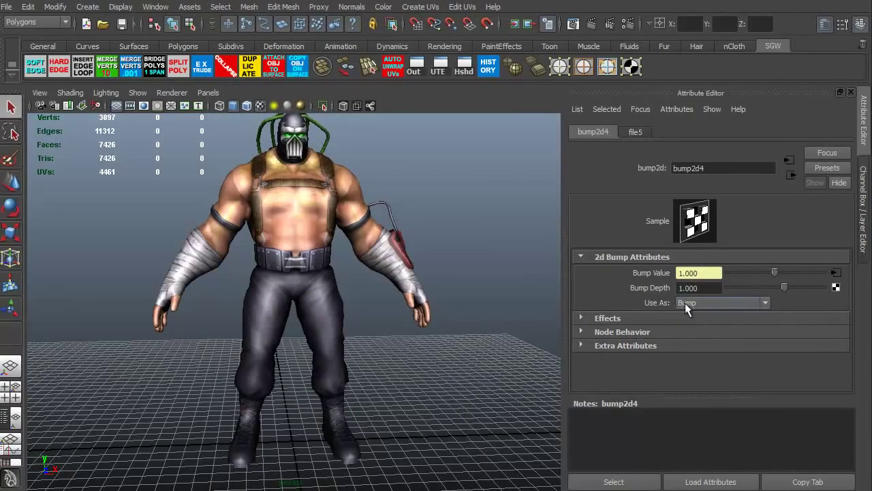
click(765, 302)
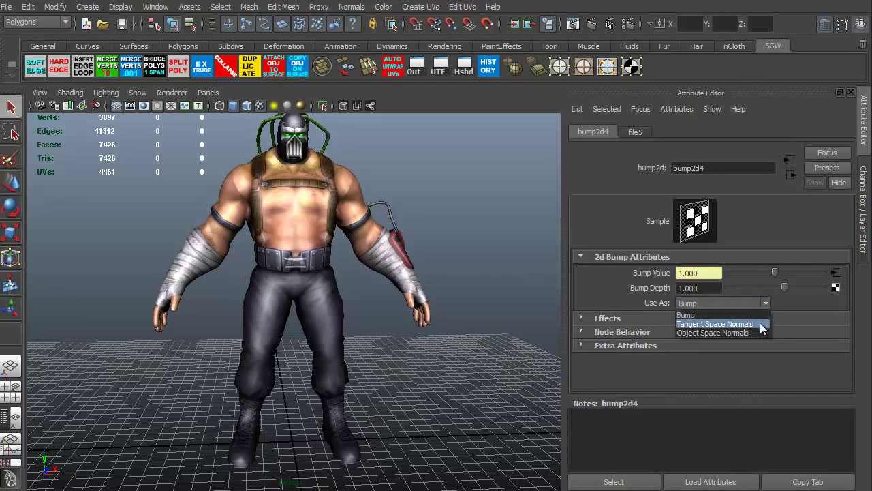
click(761, 325)
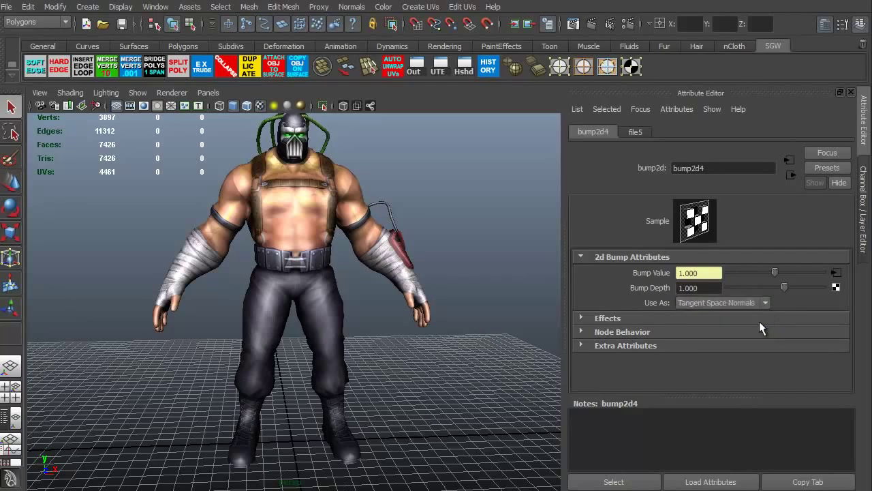
Step: Load Bane_head_n.TGA into the bump's file5 texture
click(837, 273)
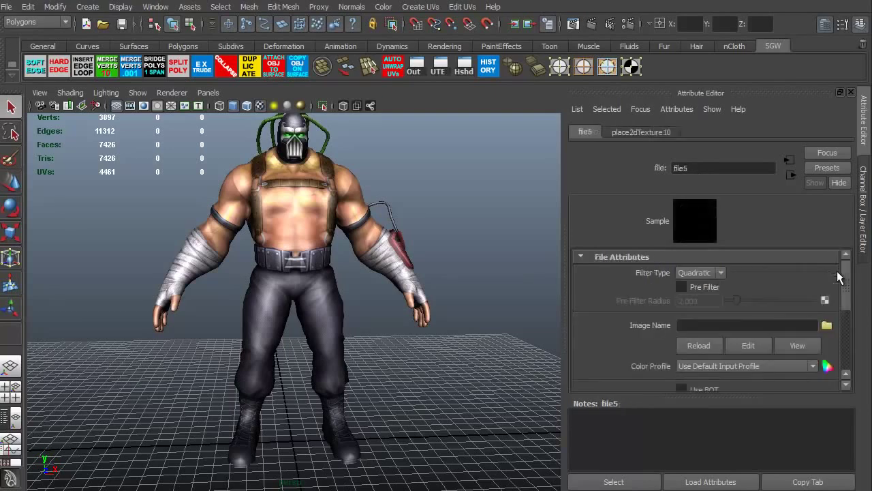
click(827, 325)
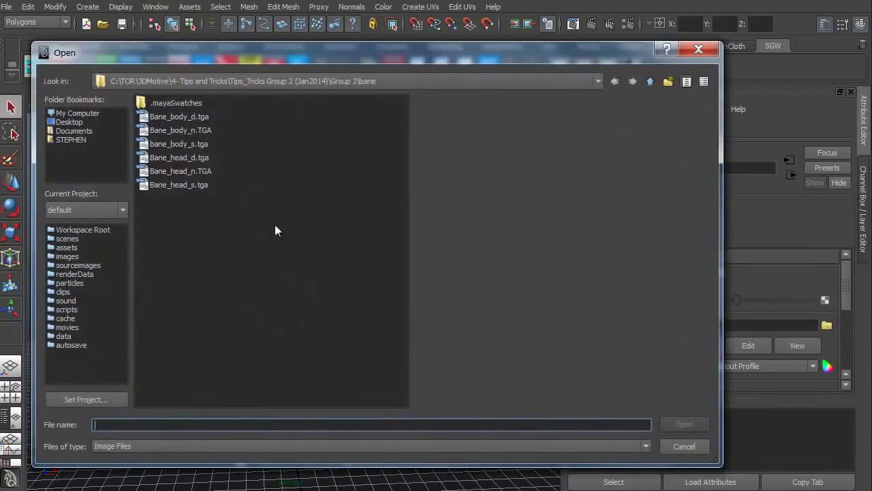
click(186, 172)
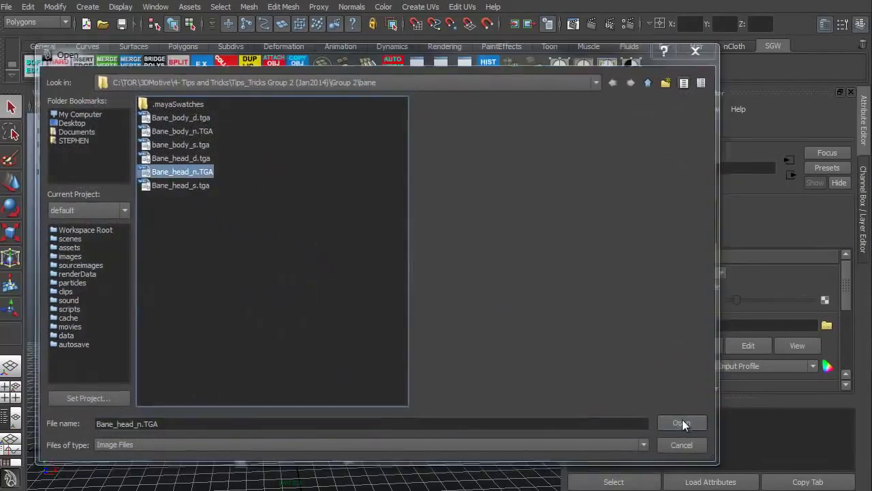
click(684, 423)
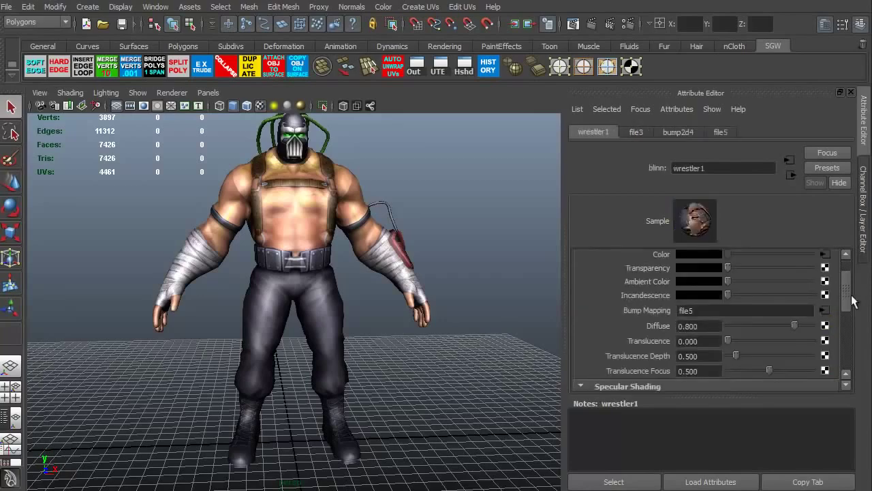
Step: Map a File texture (file6) to wrestler1's Specular Color, loading Bane_head_s.tga
drag(852, 300, 850, 314)
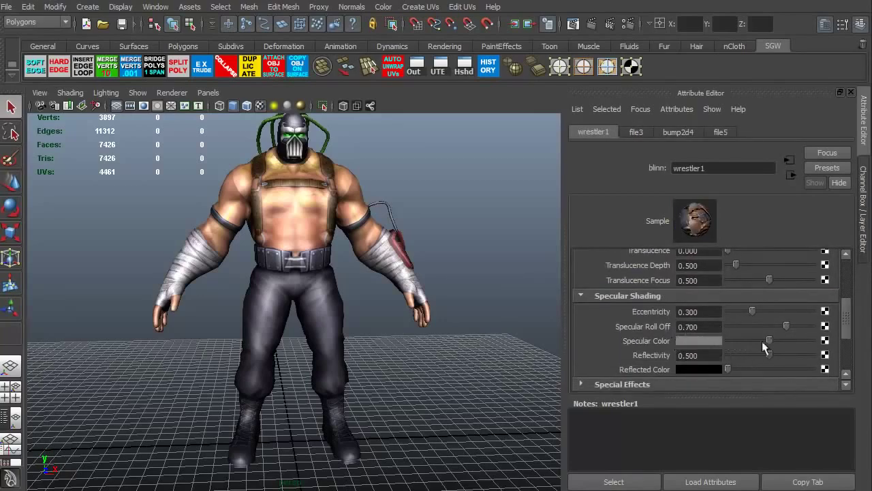
click(825, 341)
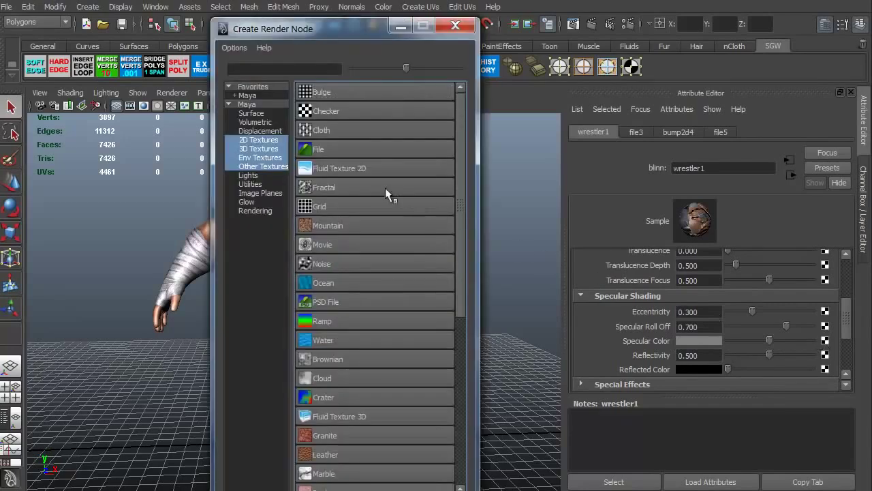
click(349, 147)
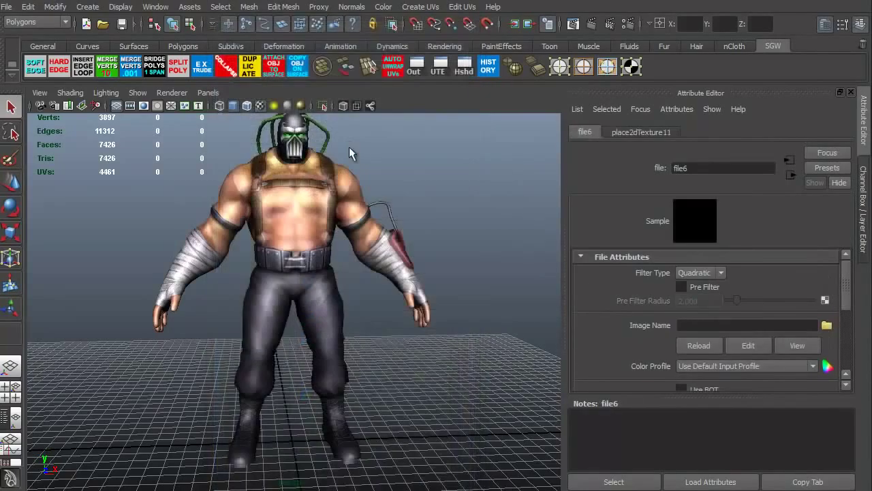
click(827, 326)
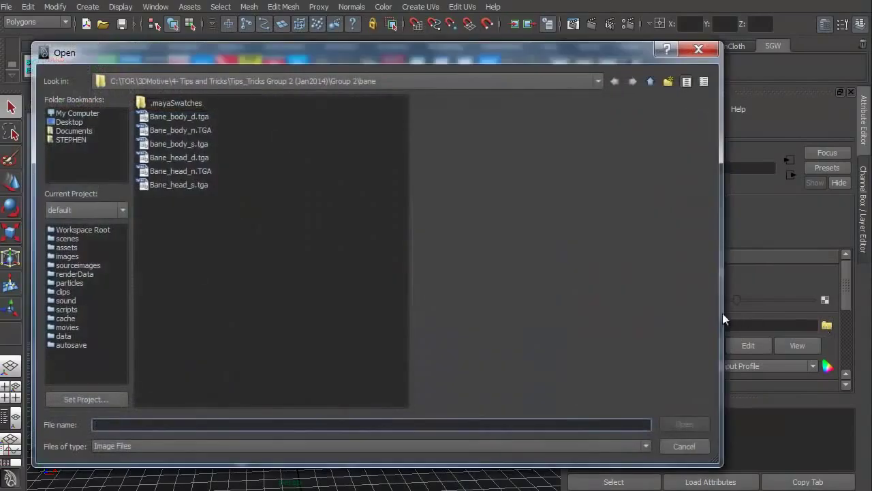
click(193, 188)
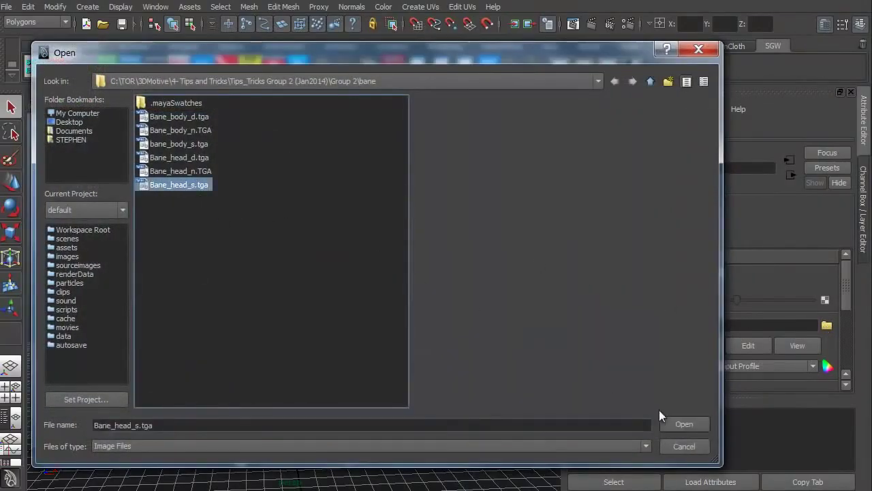
click(675, 422)
alt+drag(168, 359, 300, 329)
scroll(330, 334, up, 5)
scroll(330, 334, down, 5)
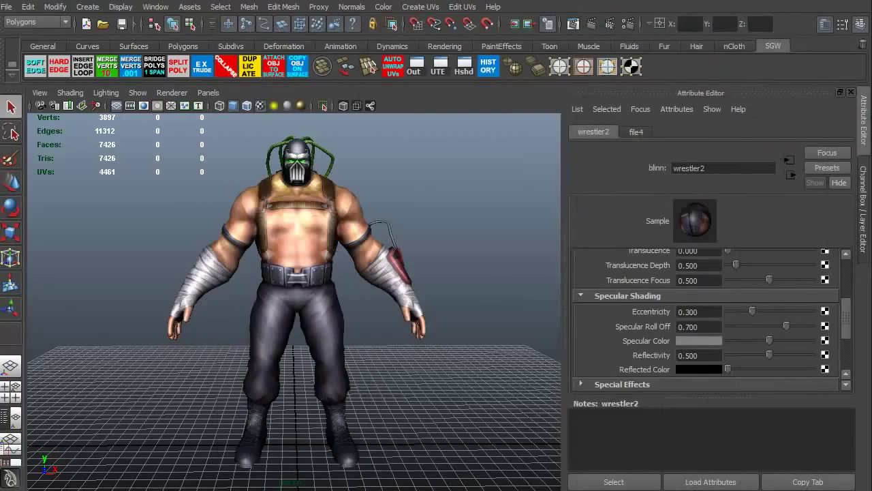
Step: Add a File texture to wrestler2's Bump Mapping, used as Tangent Space Normals
drag(844, 332, 844, 292)
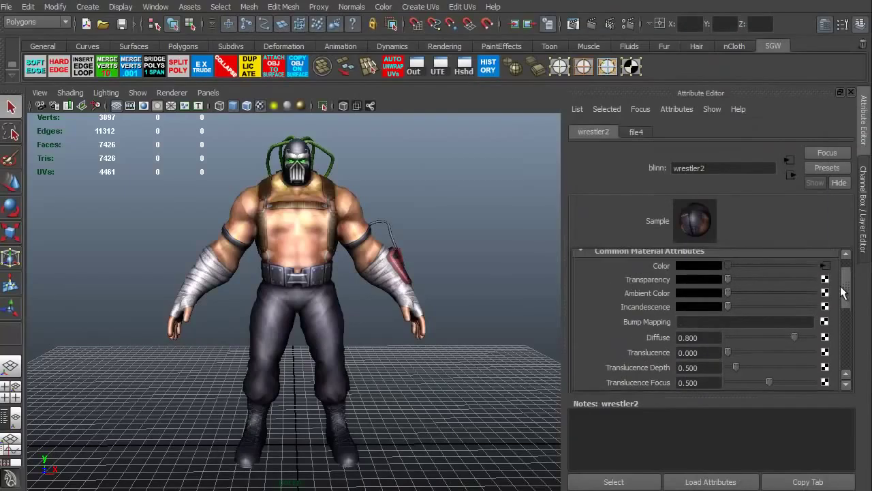
click(824, 323)
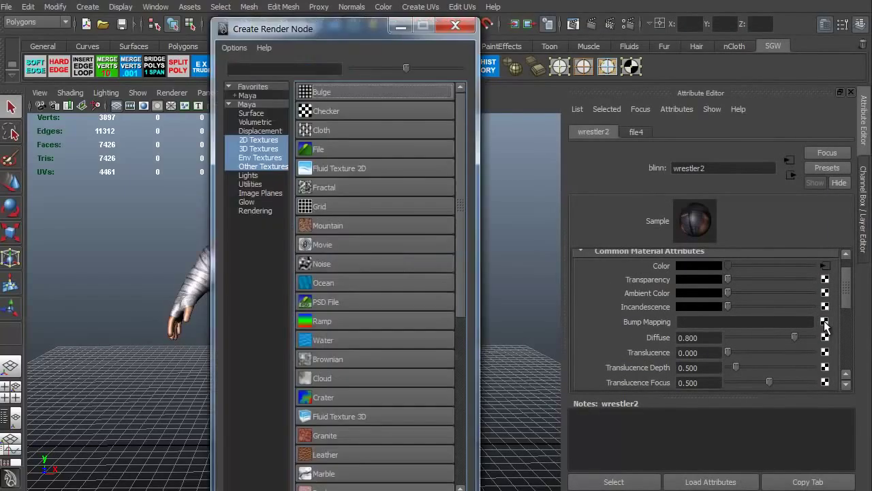
click(341, 148)
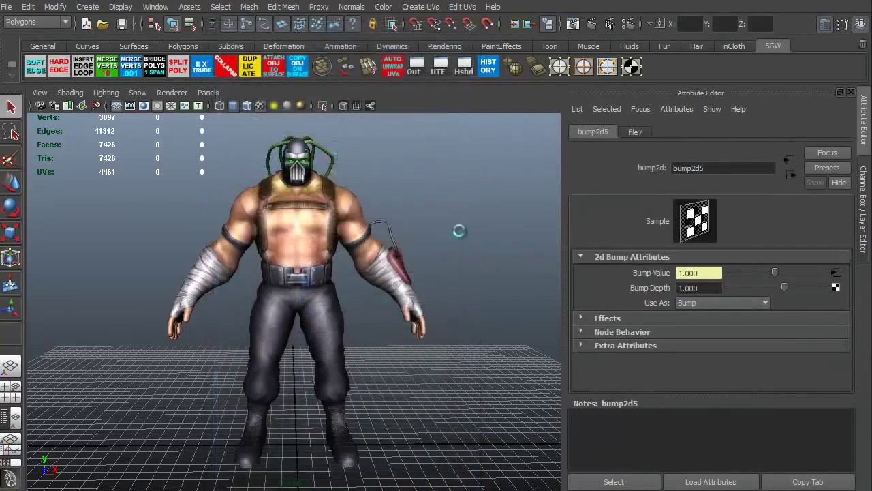
click(764, 304)
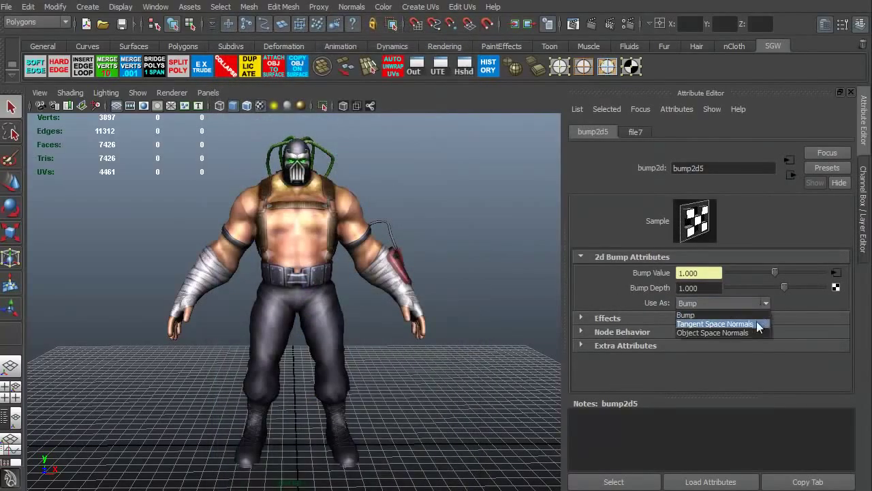
click(757, 324)
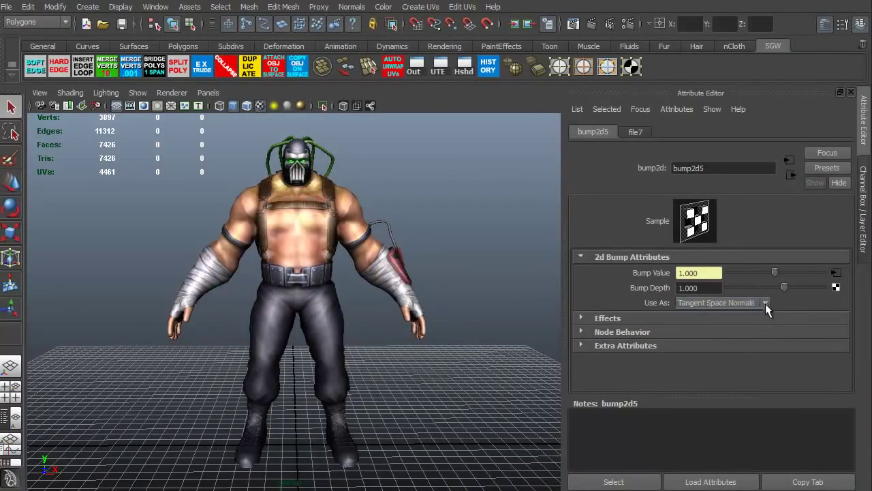
Step: Load Bane_body_n.TGA into the bump's file7 texture
click(836, 273)
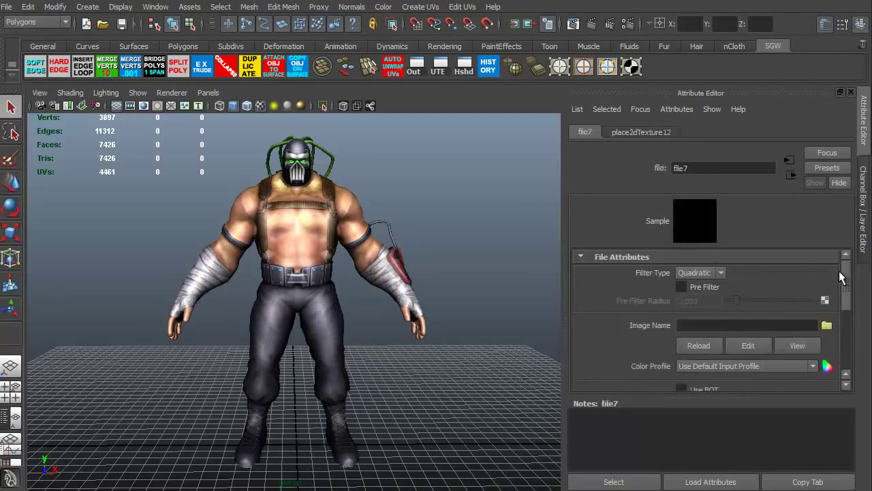
click(827, 326)
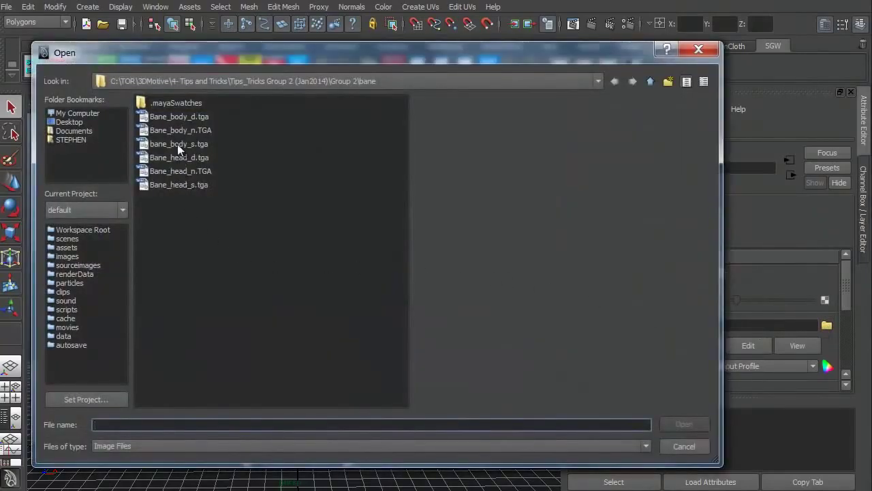
click(176, 130)
click(672, 423)
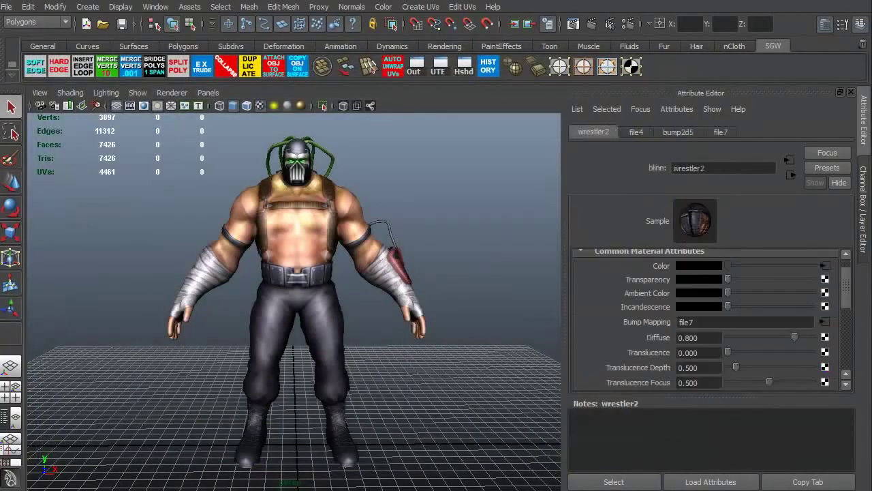
Step: Connect a file texture loading bane_body_s.tga to wrestler2's specular colour
drag(849, 288, 848, 322)
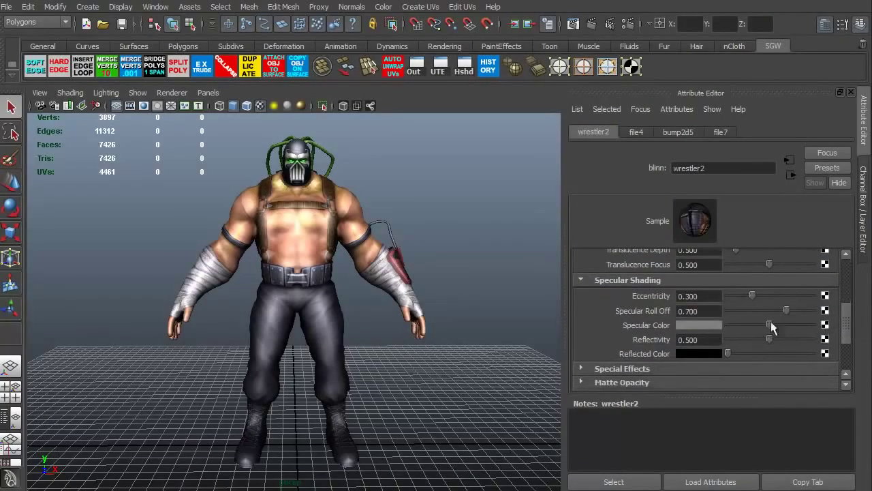
click(825, 325)
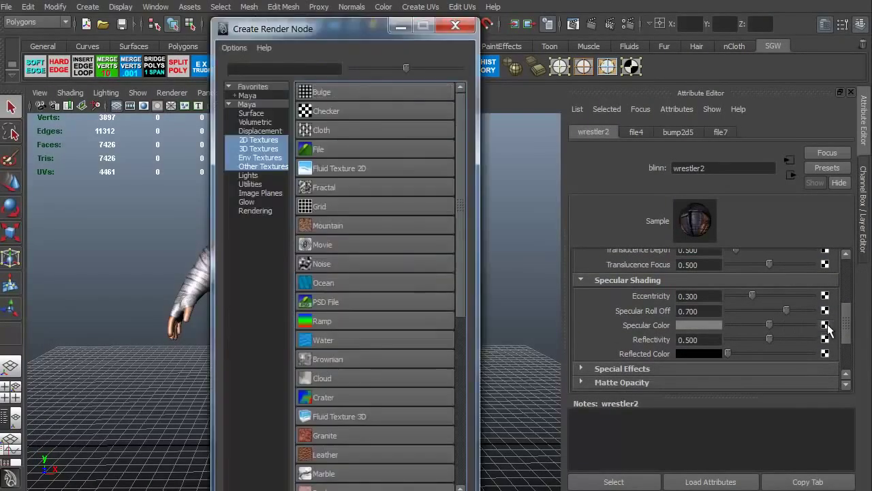
click(340, 145)
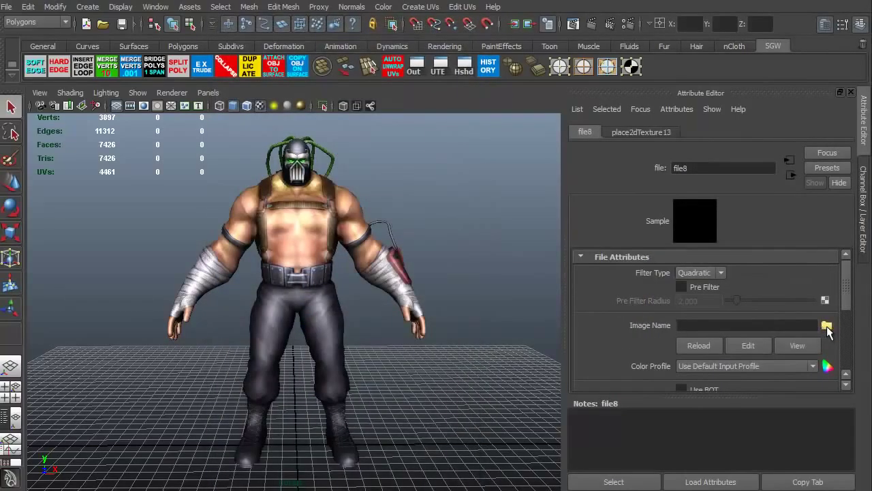
click(826, 326)
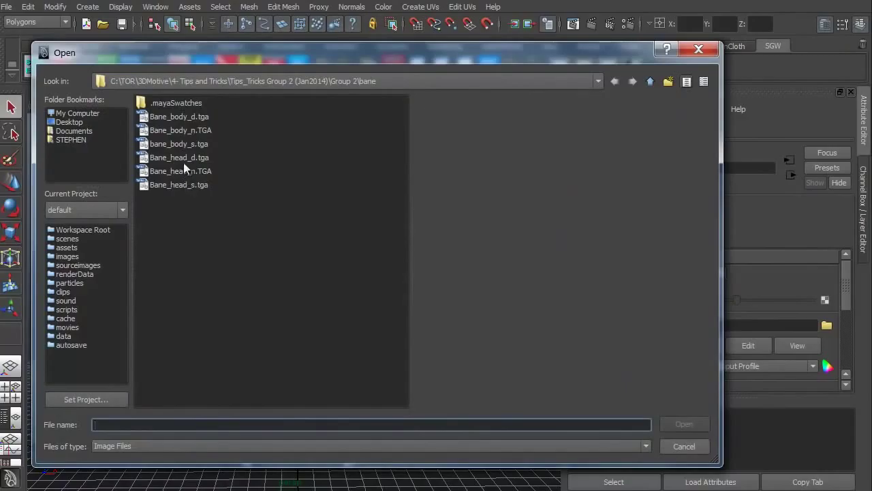
double_click(180, 144)
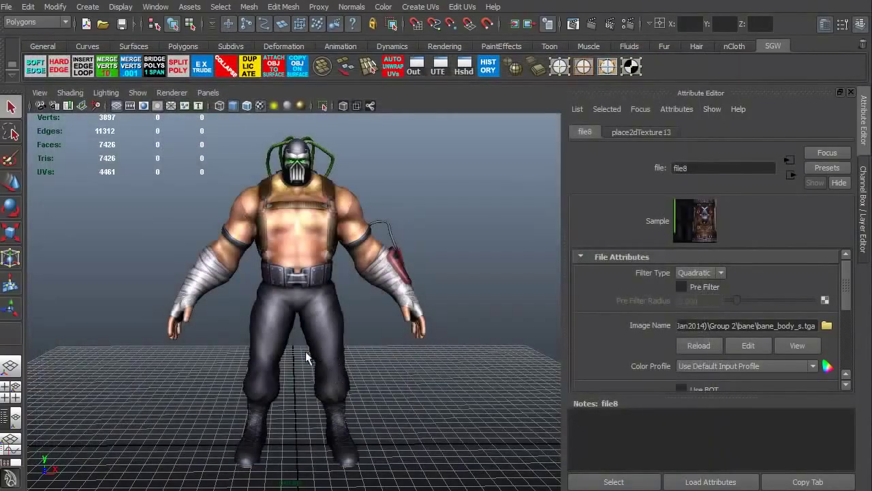
Step: Orbit the view around the wrestler to a raised view from above to check the specular map
mouse_move(206, 375)
alt+mouse_down()
mouse_move(236, 395)
mouse_move(263, 374)
mouse_move(341, 379)
mouse_move(209, 371)
mouse_move(198, 348)
mouse_move(229, 365)
mouse_move(212, 385)
mouse_move(308, 396)
mouse_move(210, 391)
alt+mouse_up()
alt+middle_drag(254, 375, 267, 374)
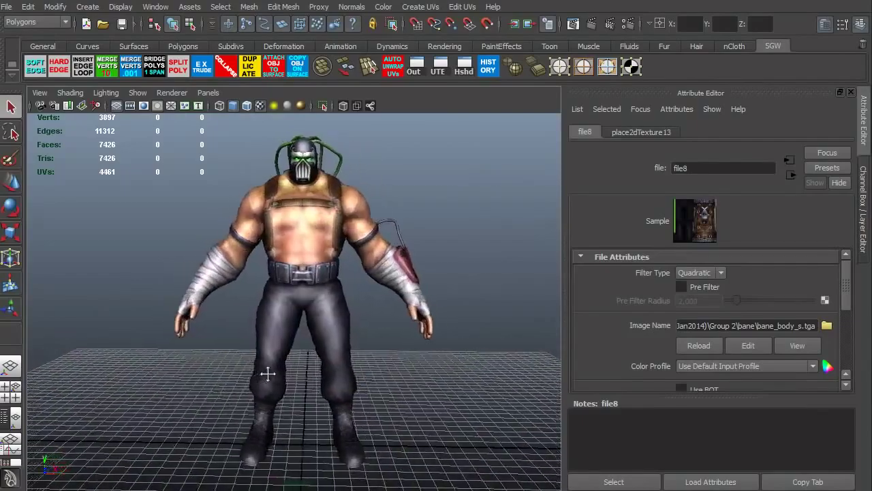
alt+drag(267, 374, 306, 368)
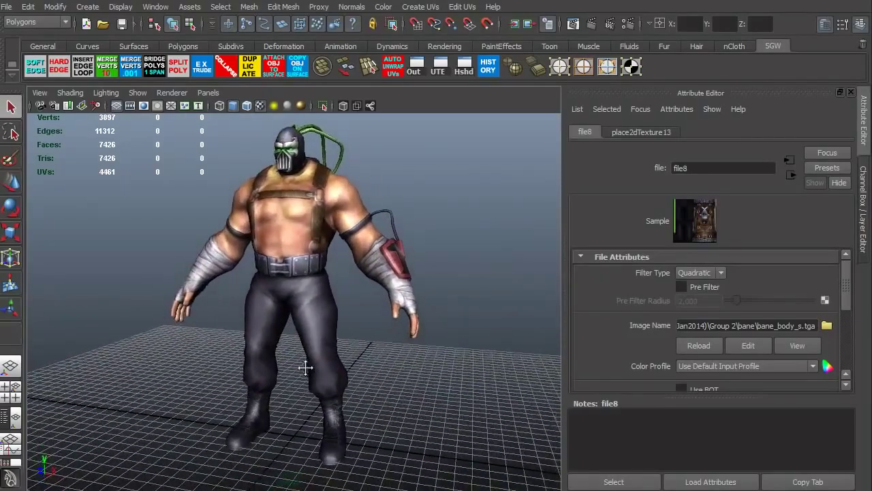
alt+middle_drag(305, 368, 306, 372)
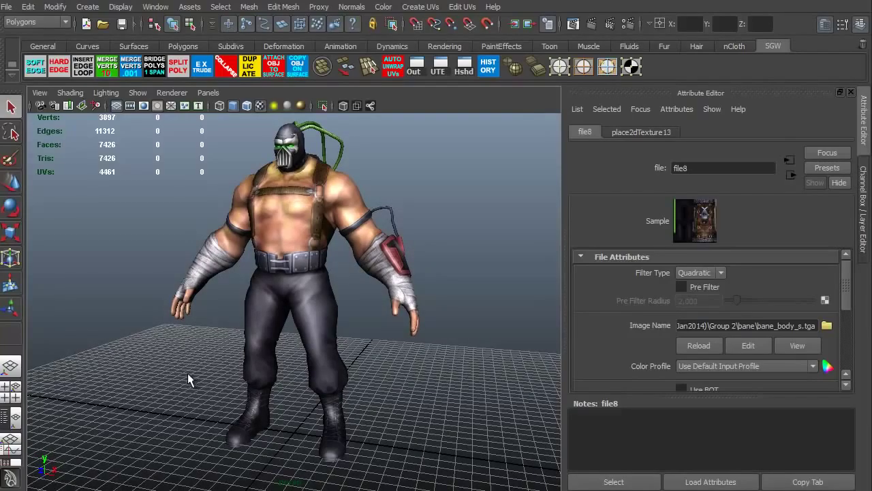
alt+drag(203, 381, 220, 368)
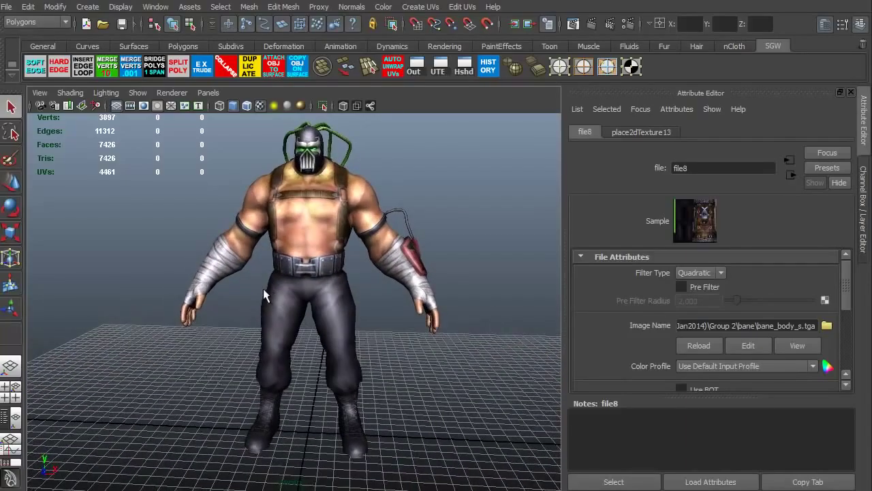
Step: Switch the viewport renderer to High Quality Rendering and orbit to a front view of the wrestler
click(172, 94)
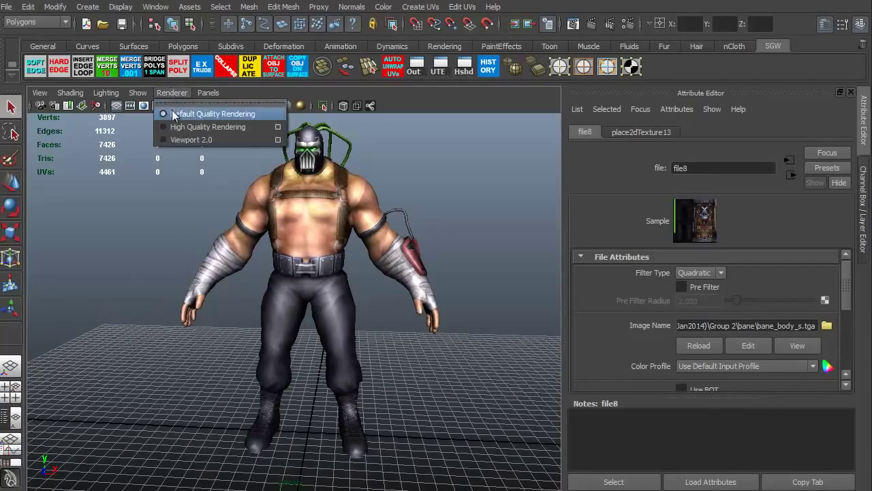
click(175, 129)
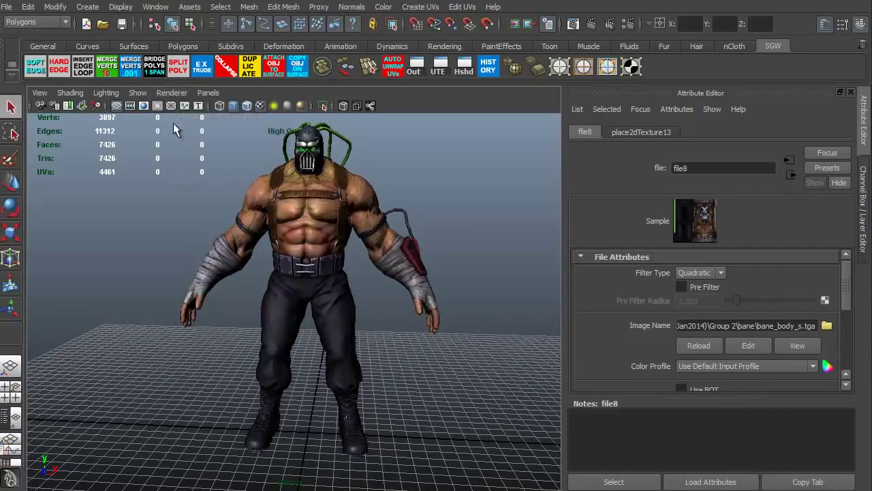
mouse_move(146, 250)
alt+mouse_down()
mouse_move(161, 274)
mouse_move(411, 274)
mouse_move(346, 274)
alt+mouse_up()
alt+drag(200, 271, 97, 265)
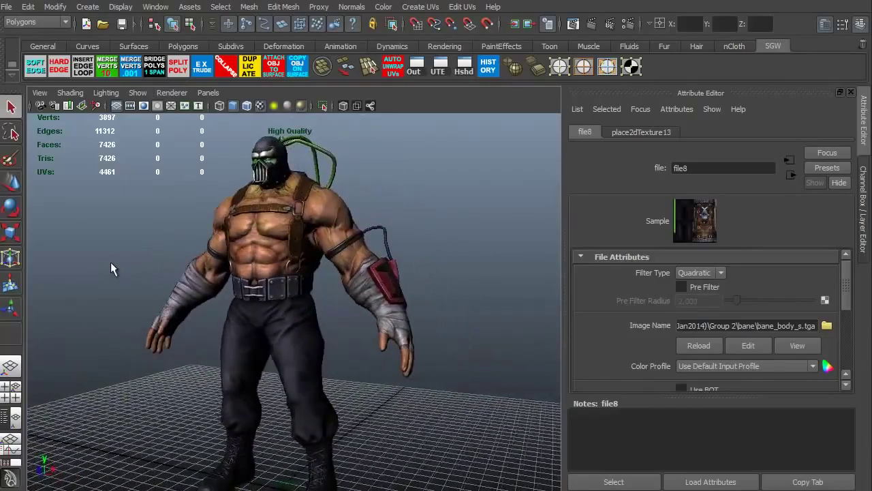
mouse_move(111, 269)
alt+right_down()
mouse_move(164, 272)
mouse_move(109, 261)
alt+right_up()
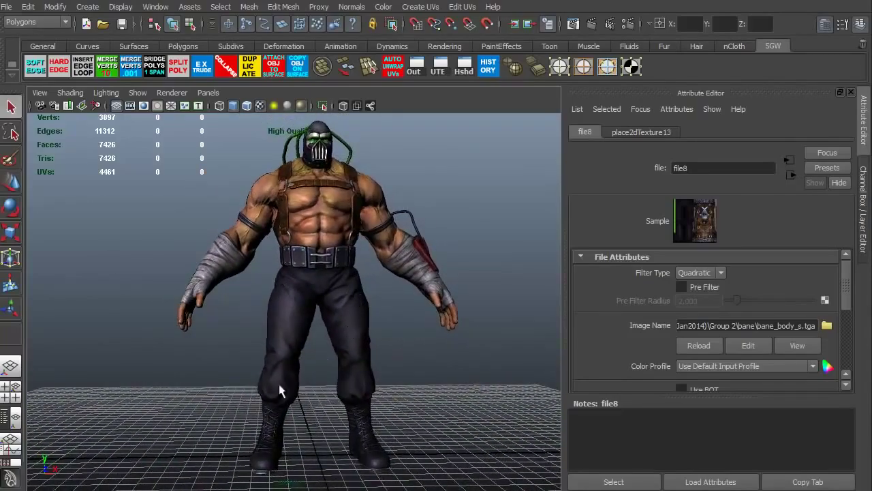
Step: Move in close and orbit around the shaded legs and boots
alt+right_drag(379, 349, 446, 379)
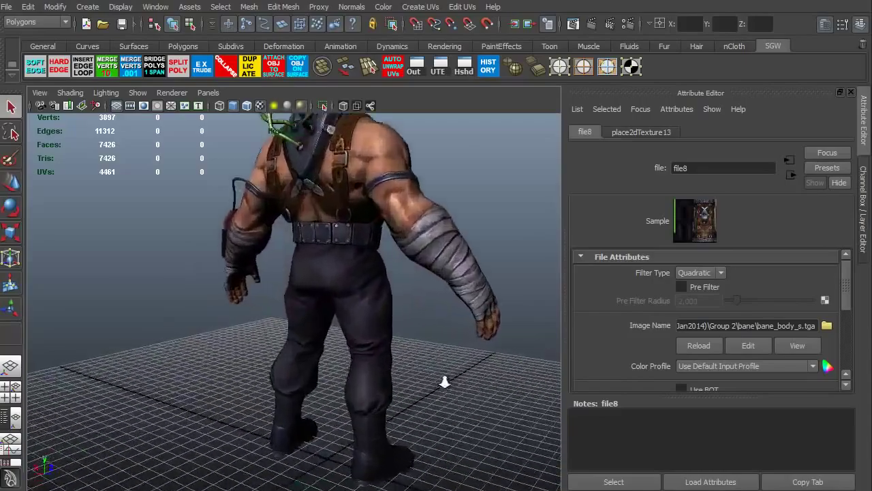
alt+middle_drag(443, 352, 401, 265)
alt+drag(401, 265, 356, 399)
alt+middle_drag(356, 399, 276, 329)
alt+drag(276, 329, 317, 336)
Step: Pull back to the full figure, frame the head and torso, and swing from back to side
alt+right_drag(317, 337, 312, 170)
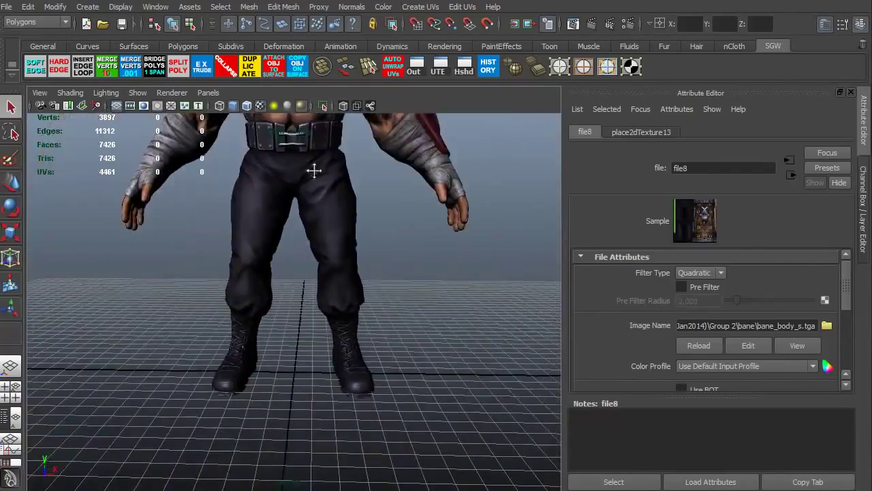
alt+middle_drag(311, 170, 329, 335)
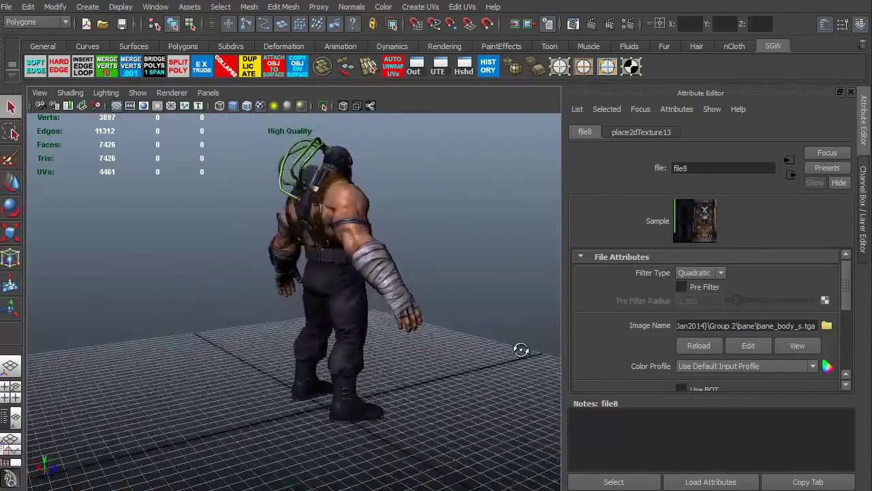
alt+drag(521, 350, 334, 340)
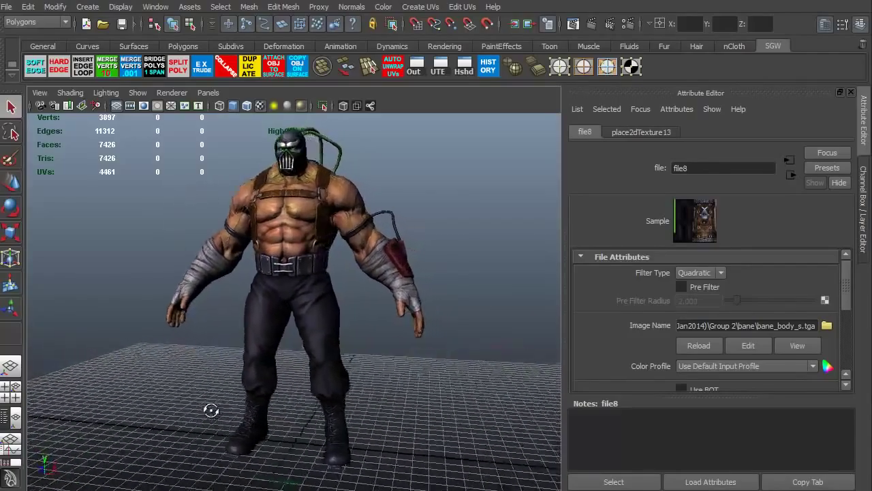
alt+drag(212, 409, 305, 383)
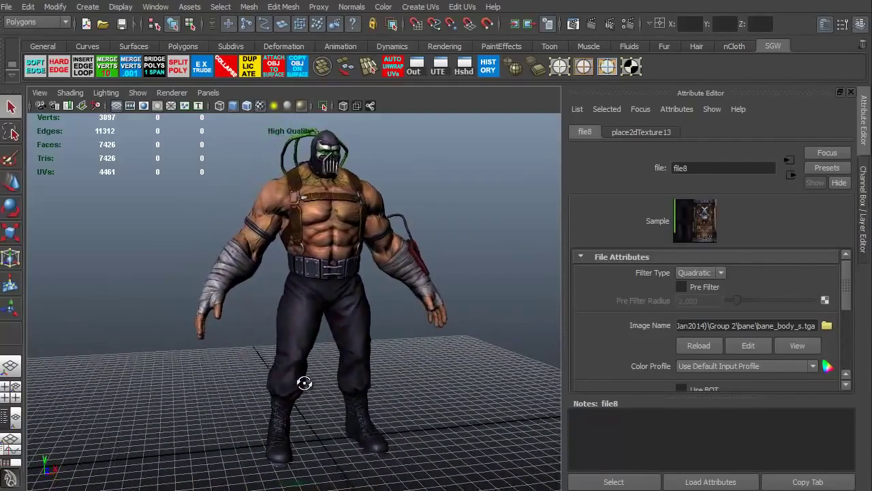
click(172, 93)
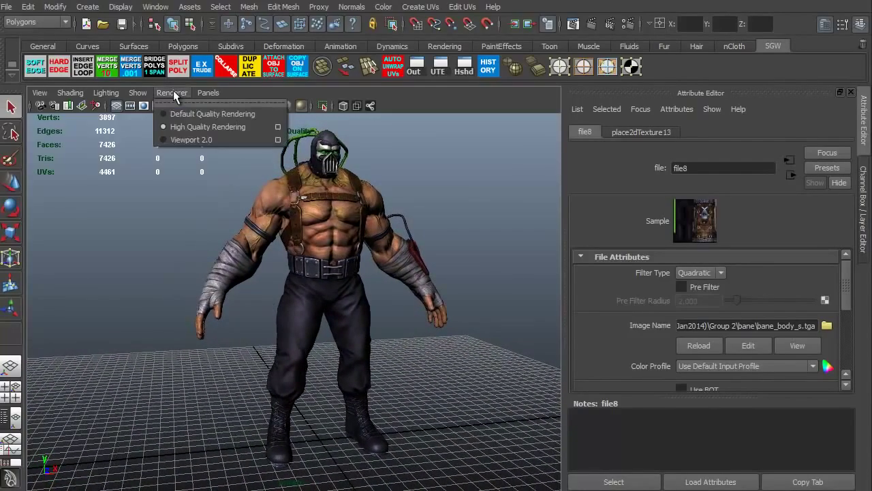
click(188, 128)
alt+drag(213, 398, 180, 393)
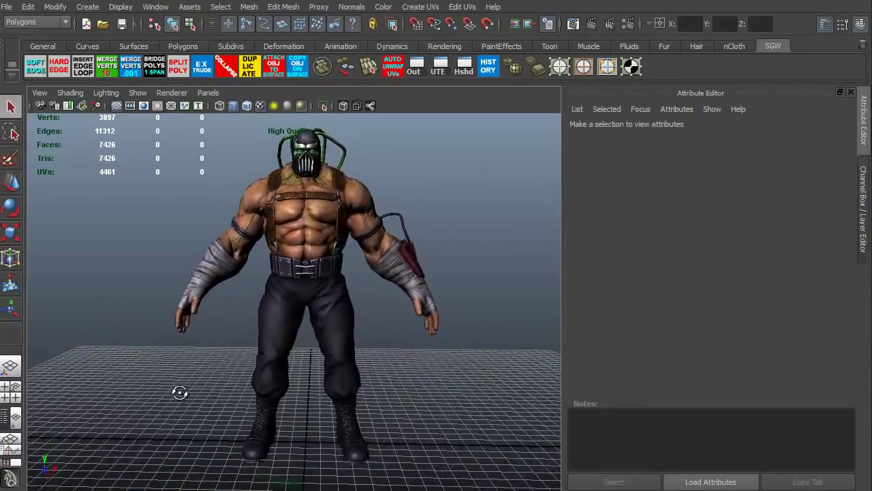
alt+drag(200, 362, 202, 366)
alt+middle_drag(279, 376, 280, 370)
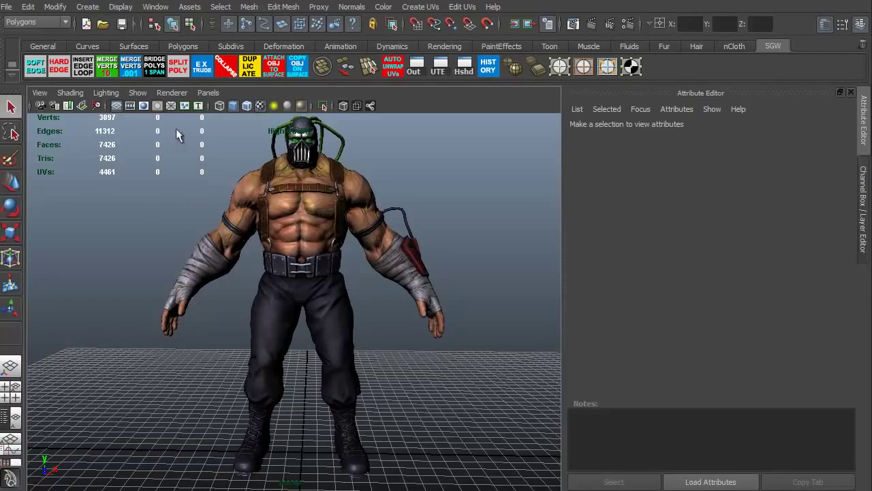
click(171, 92)
click(166, 111)
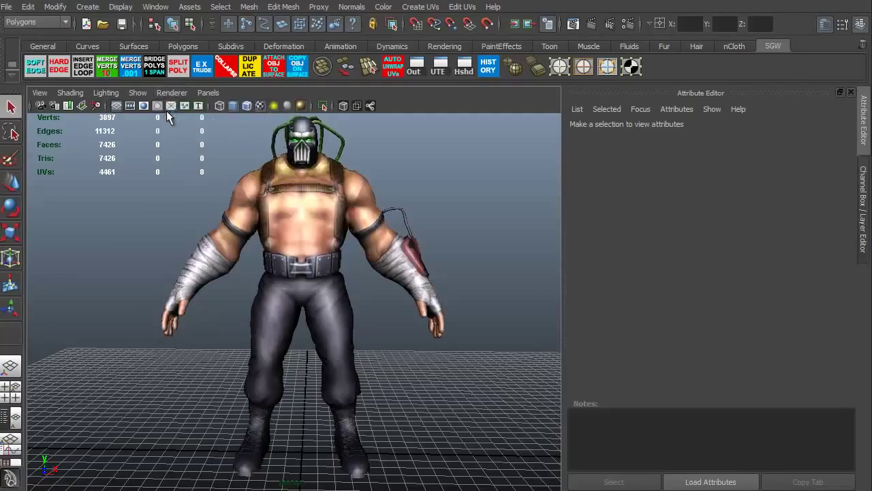
mouse_move(231, 378)
alt+mouse_down()
mouse_move(425, 375)
mouse_move(266, 372)
mouse_move(243, 375)
mouse_move(240, 384)
mouse_move(243, 372)
mouse_move(226, 368)
alt+mouse_up()
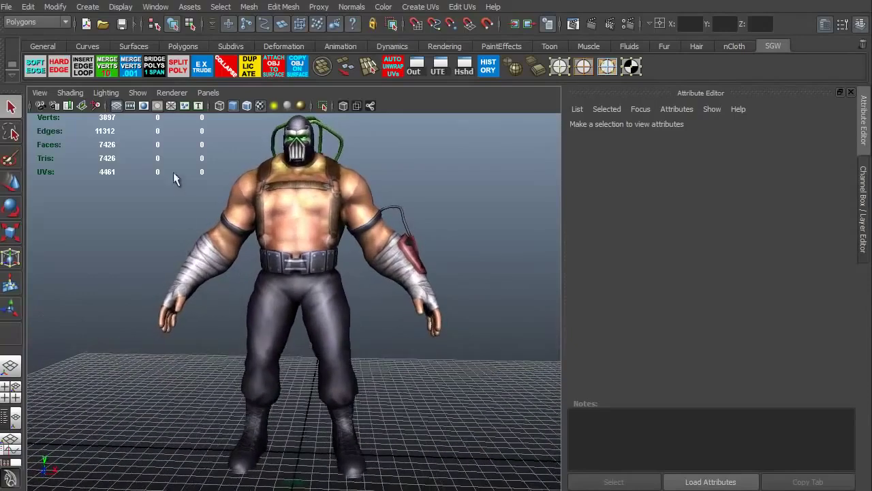
click(171, 92)
click(174, 126)
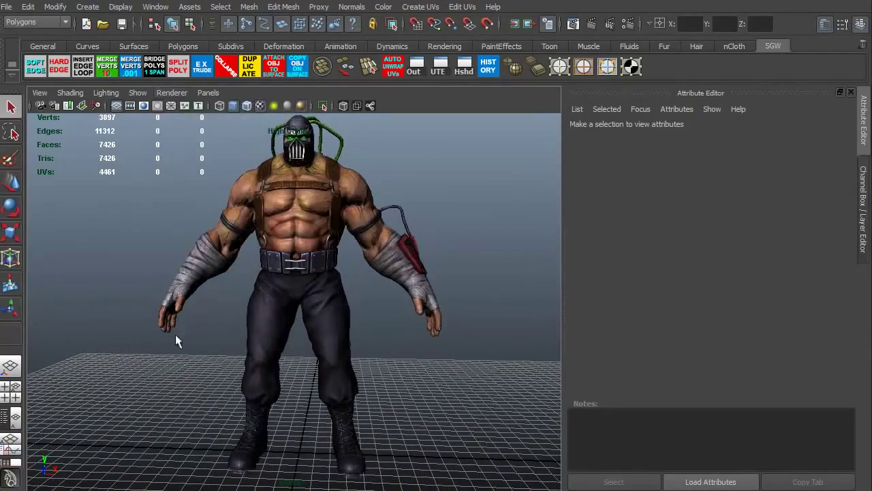
alt+drag(179, 399, 181, 397)
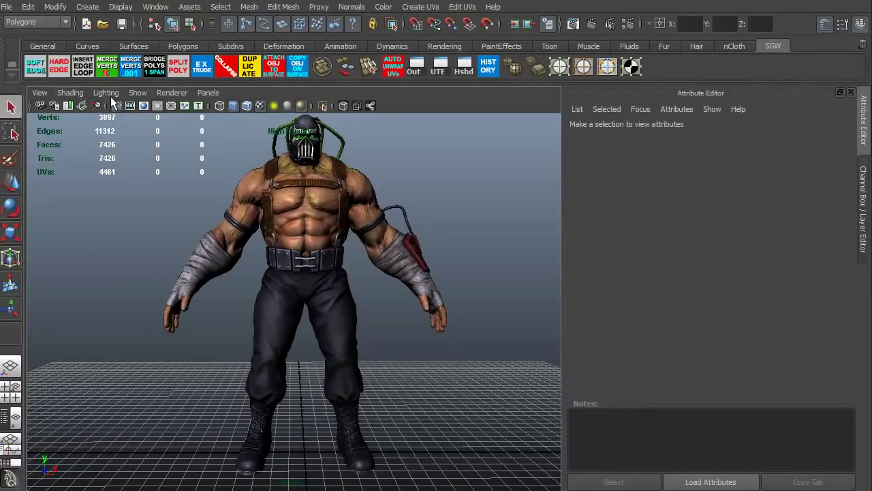
click(75, 94)
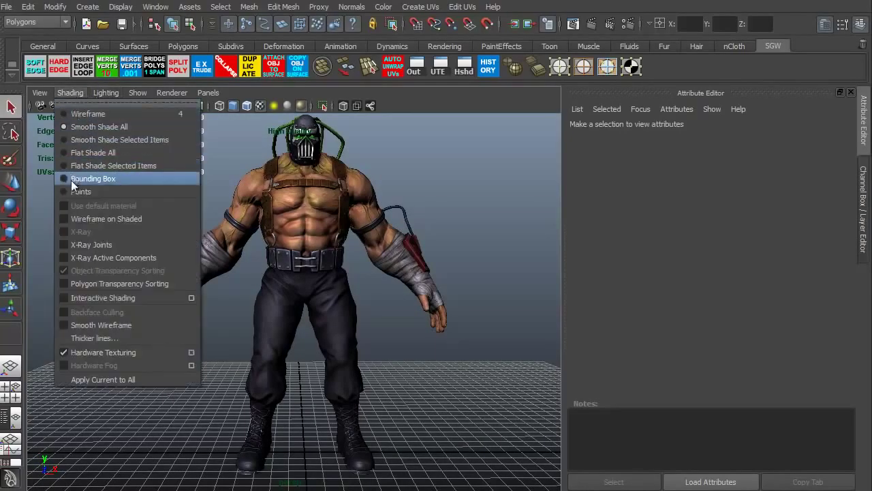
click(71, 219)
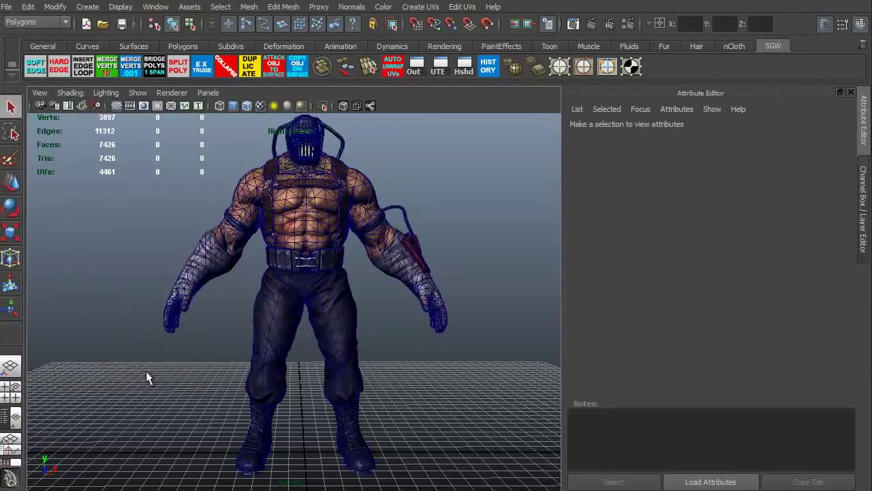
scroll(195, 312, up, 6)
scroll(282, 296, up, 2)
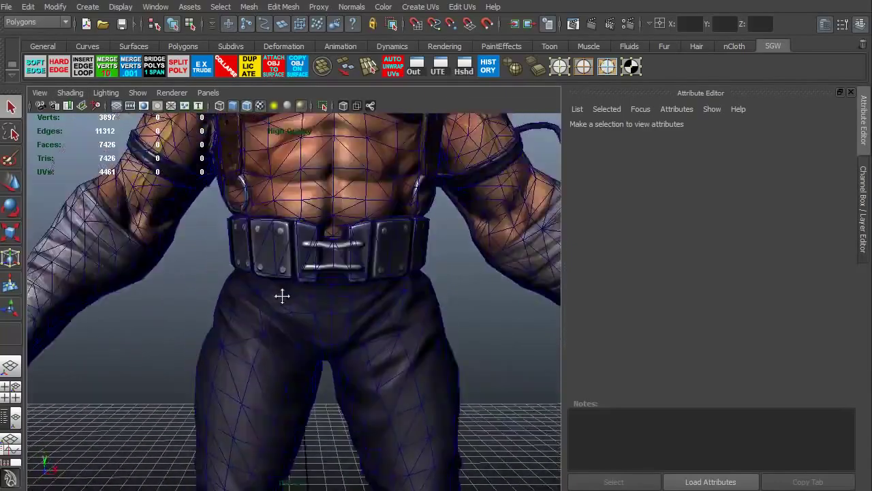
alt+drag(282, 296, 257, 386)
alt+drag(324, 355, 298, 191)
alt+right_drag(284, 380, 219, 235)
click(70, 93)
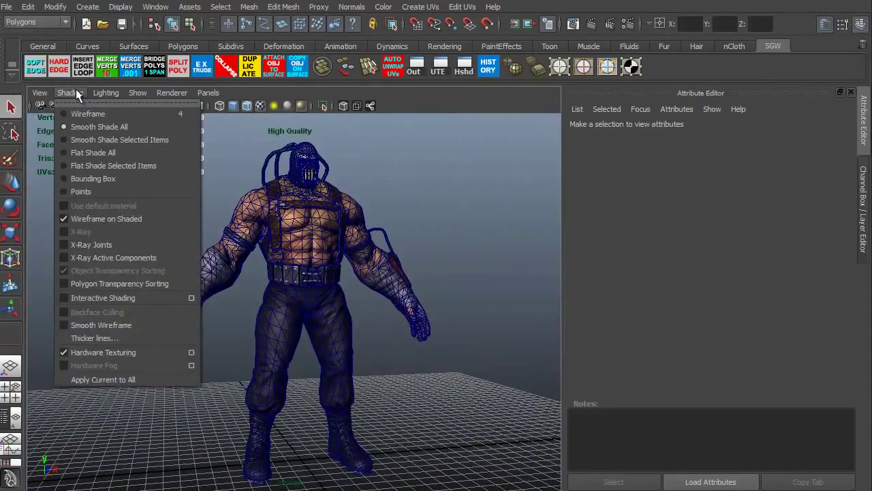
click(73, 218)
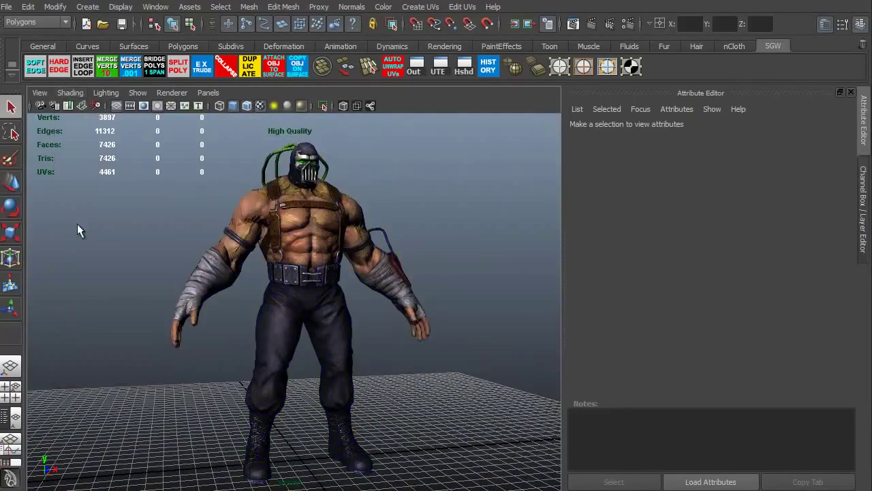
mouse_move(154, 382)
alt+mouse_down()
mouse_move(171, 391)
mouse_move(271, 390)
mouse_move(132, 382)
mouse_move(114, 395)
mouse_move(199, 362)
mouse_move(286, 375)
mouse_move(286, 389)
mouse_move(370, 357)
mouse_move(409, 386)
mouse_move(227, 383)
mouse_move(471, 372)
mouse_move(500, 381)
mouse_move(426, 357)
mouse_move(202, 380)
mouse_move(152, 371)
mouse_move(241, 345)
mouse_move(187, 388)
mouse_move(205, 390)
alt+mouse_up()
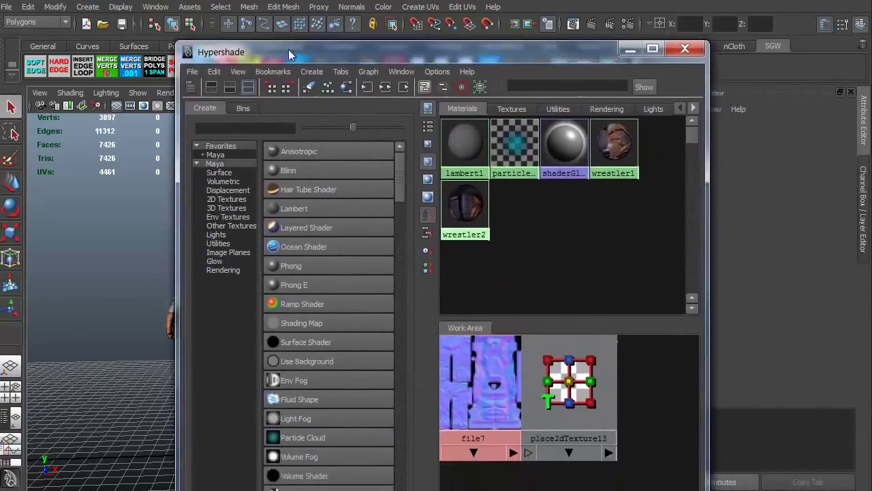
drag(289, 49, 279, 31)
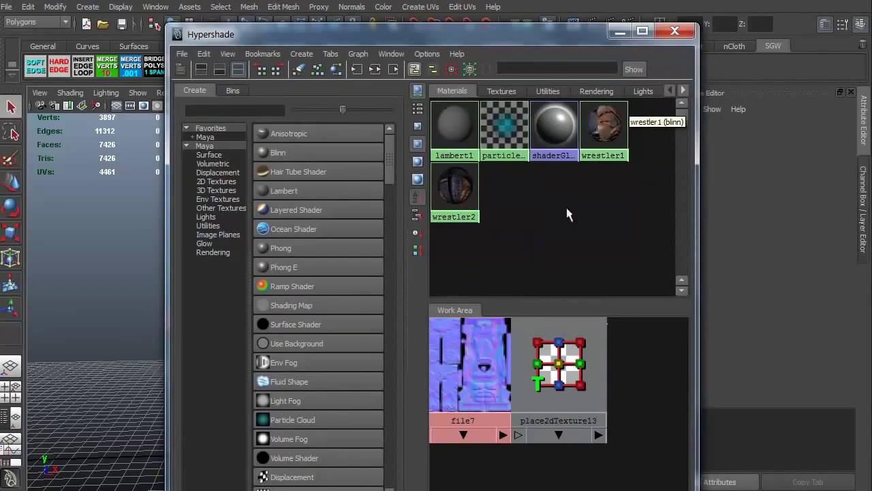
click(673, 30)
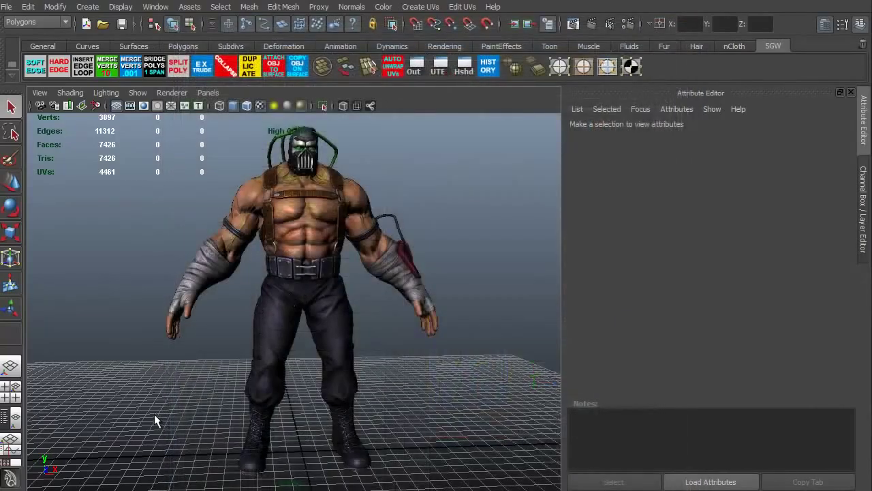